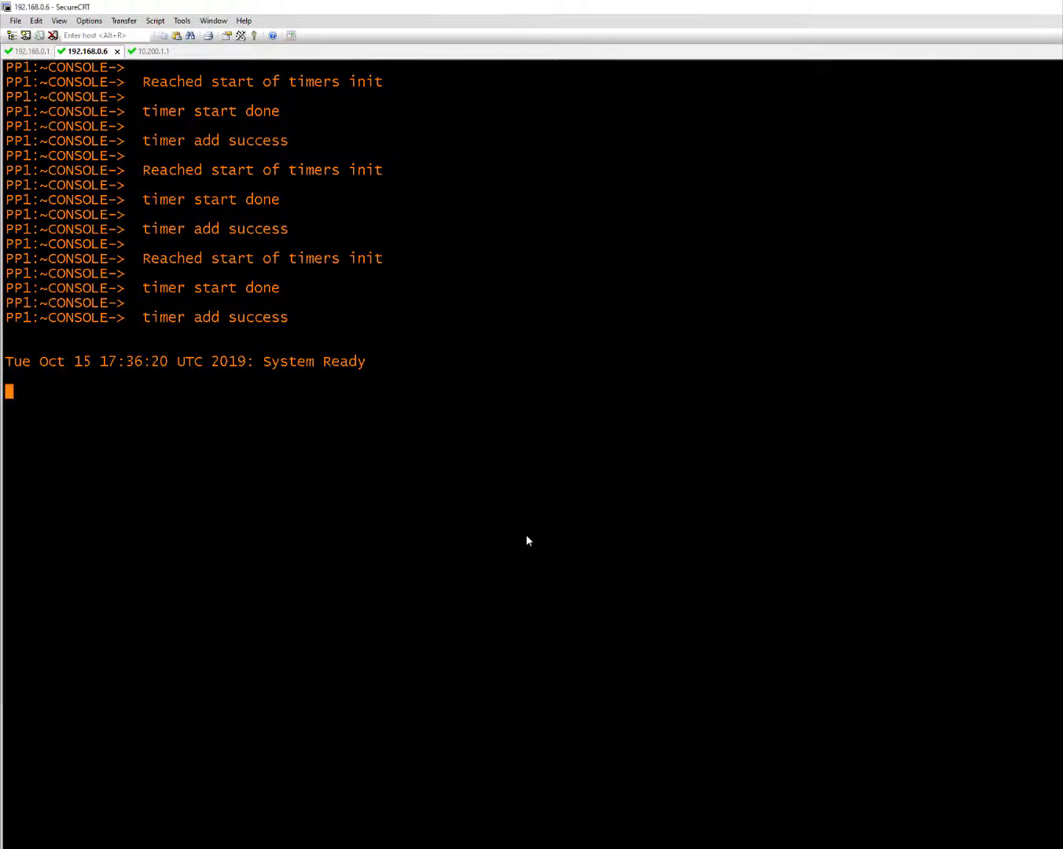
# Log in to the vEdge console as admin
pyautogui.write('admin')
pyautogui.press('Return')
pyautogui.press('Return')
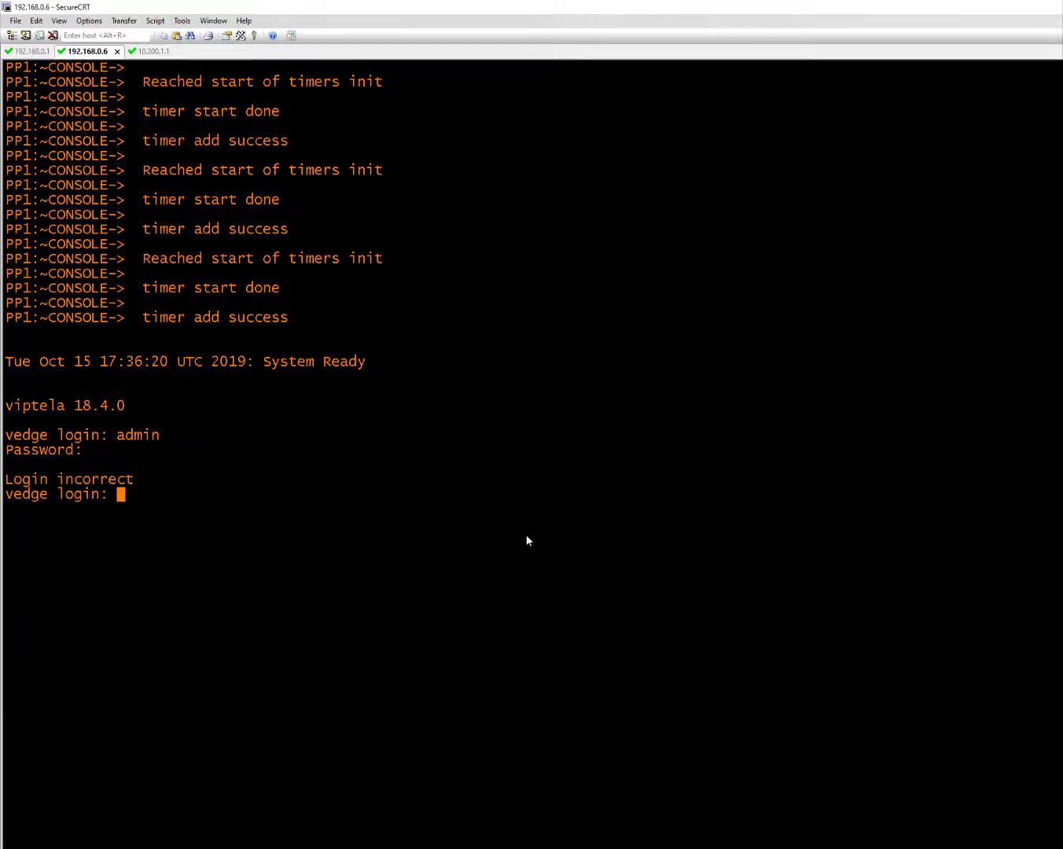
pyautogui.write('admin')
pyautogui.press('Return')
# Show the system running-config, then the interface description table where ge0/0 has no IP
pyautogui.press('Return')
pyautogui.write('show running-config system')
pyautogui.press('Return')
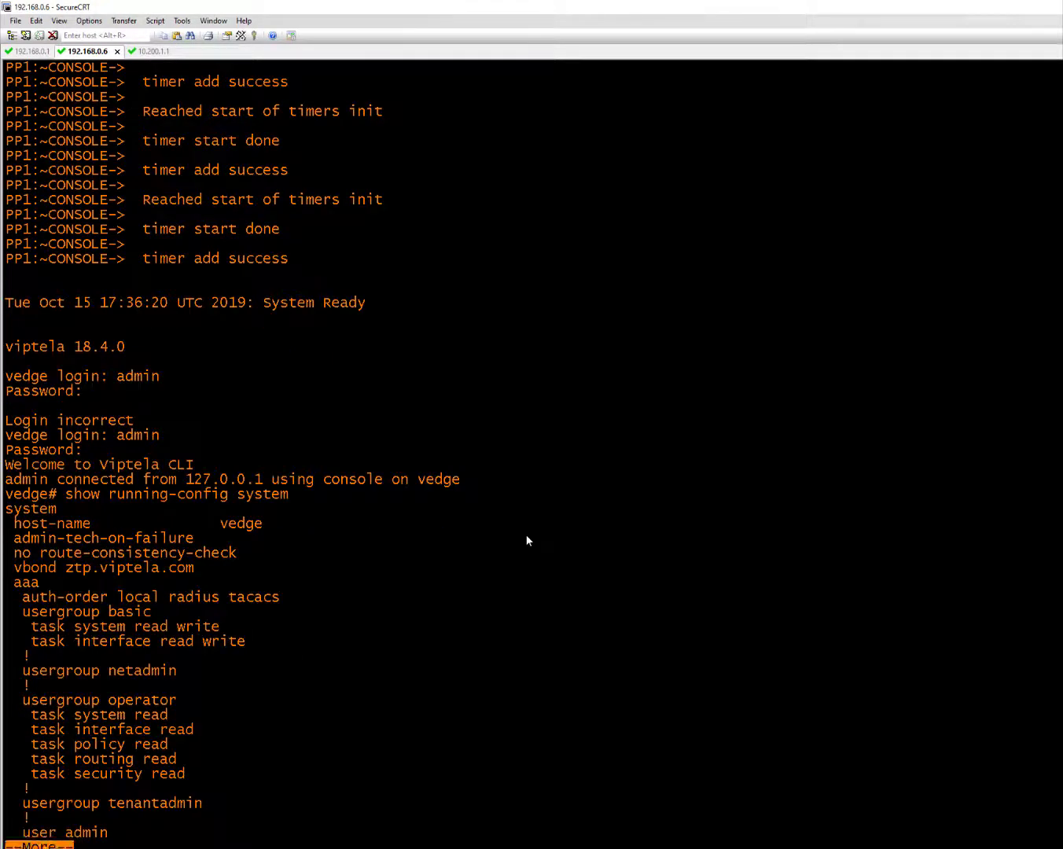
pyautogui.press('space')
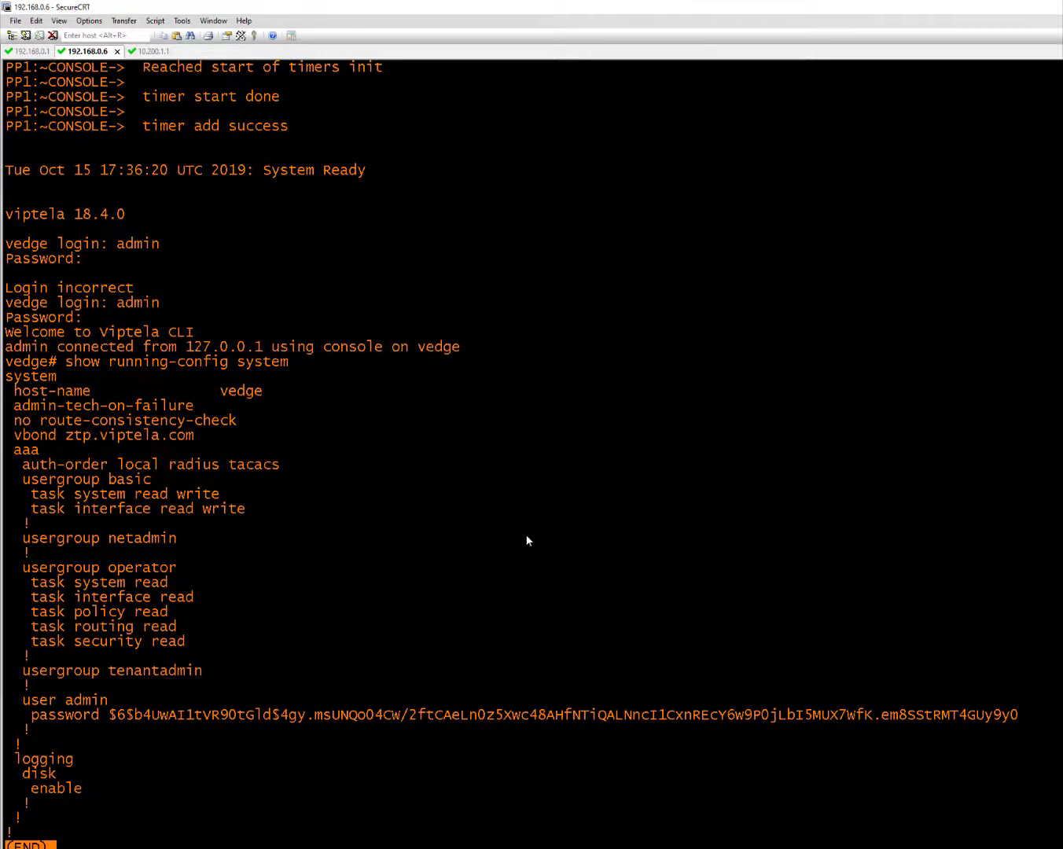
pyautogui.press('q')
pyautogui.write('show interface description')
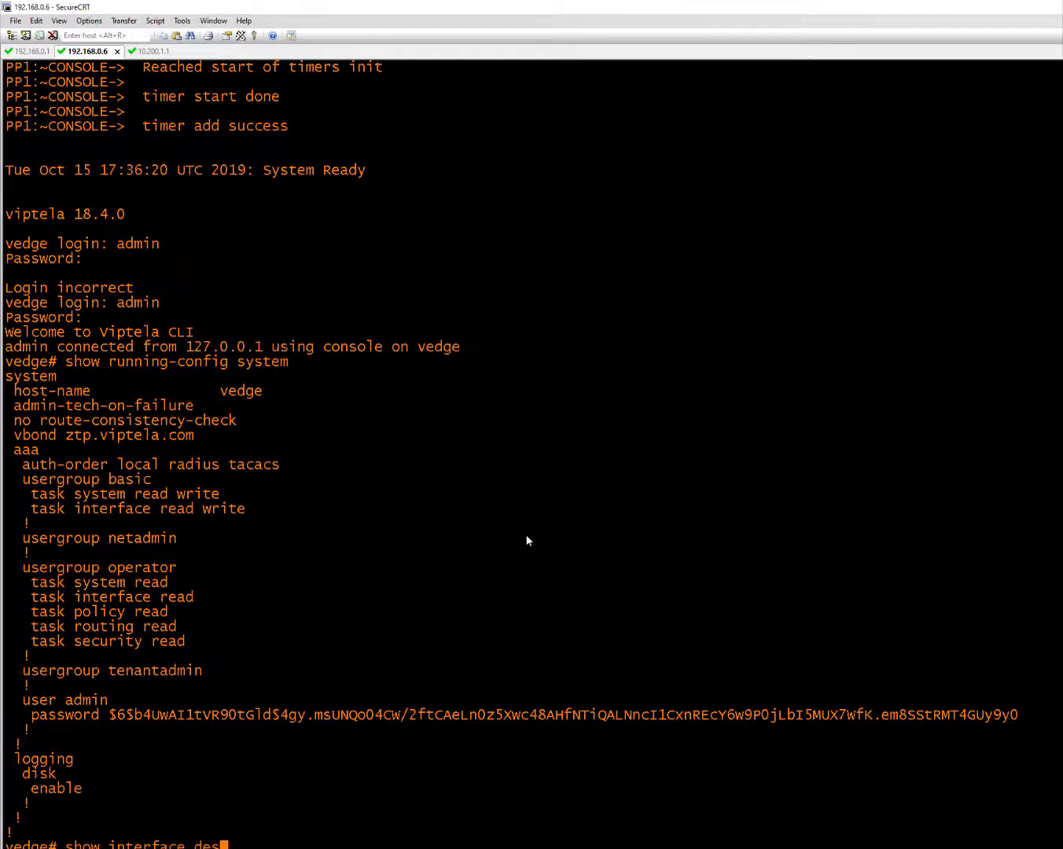
pyautogui.press('Return')
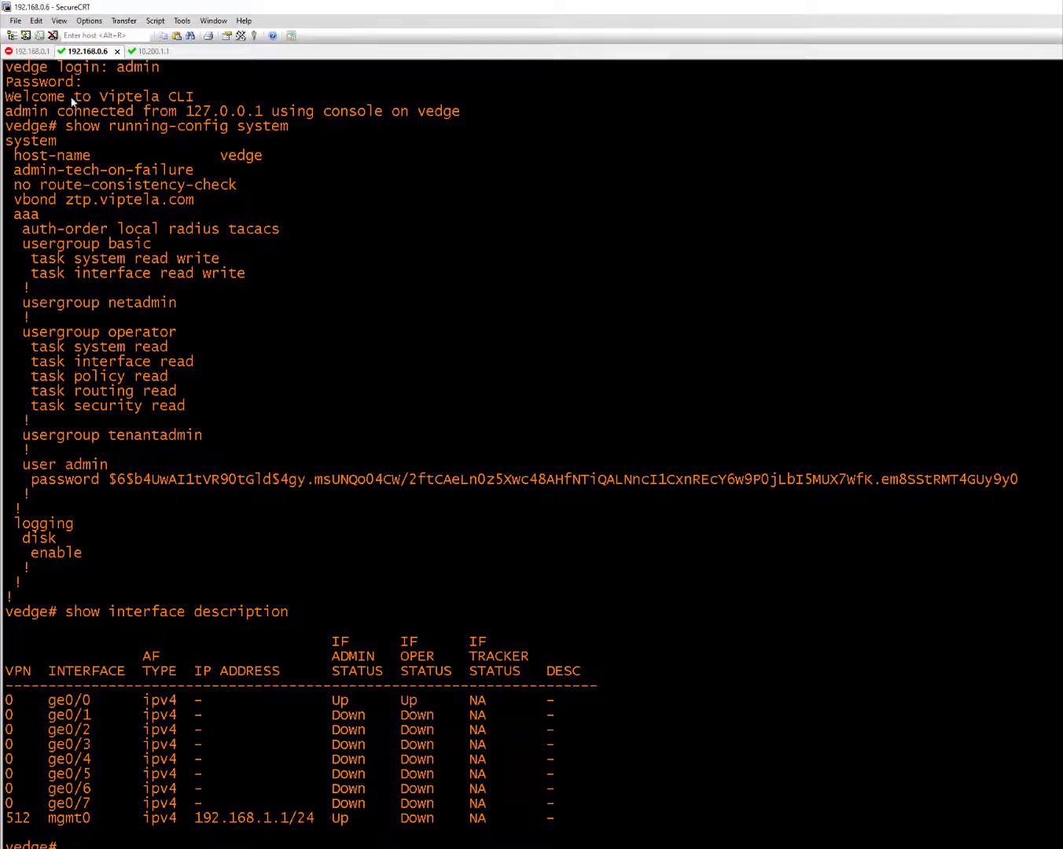
# Reconnect to the 192.168.0.1 switch and show TenGigabitEthernet1/0/11's config: VRF V300, 150.55.1.1/24
pyautogui.click(32, 52)
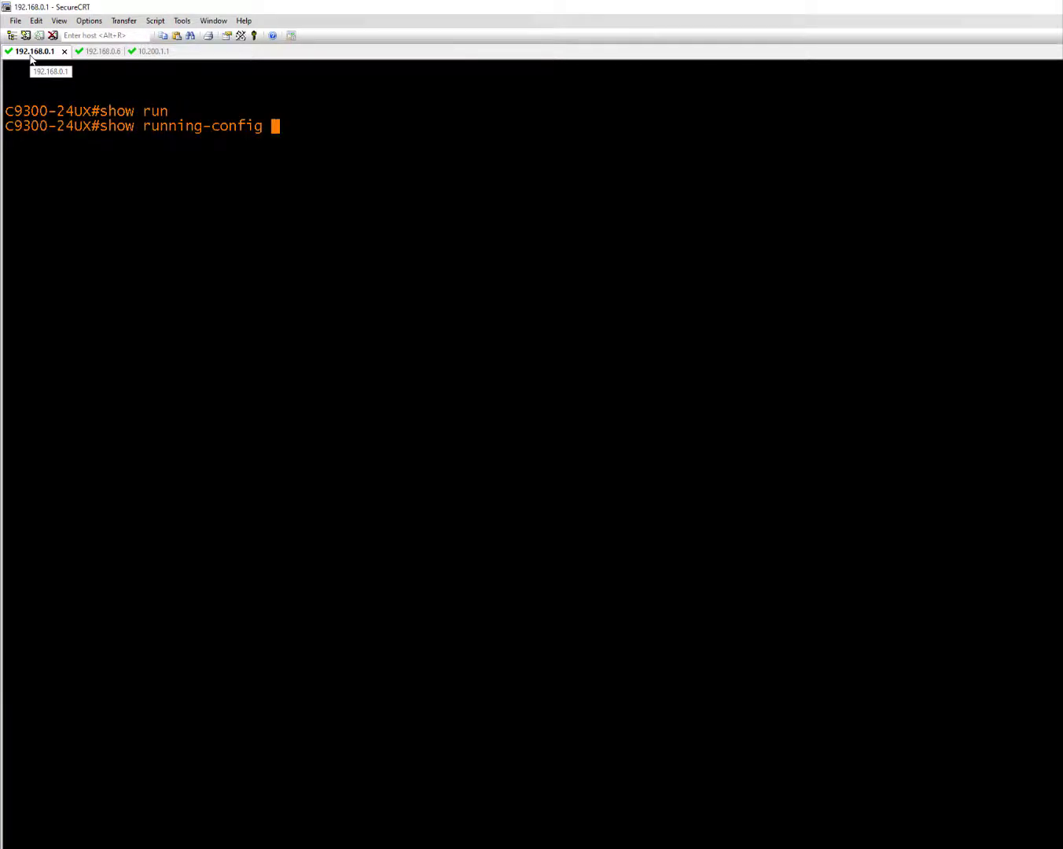
pyautogui.write('in')
pyautogui.press('Tab')
pyautogui.write('te')
pyautogui.press('Tab')
pyautogui.write('1/0/11')
pyautogui.press('Return')
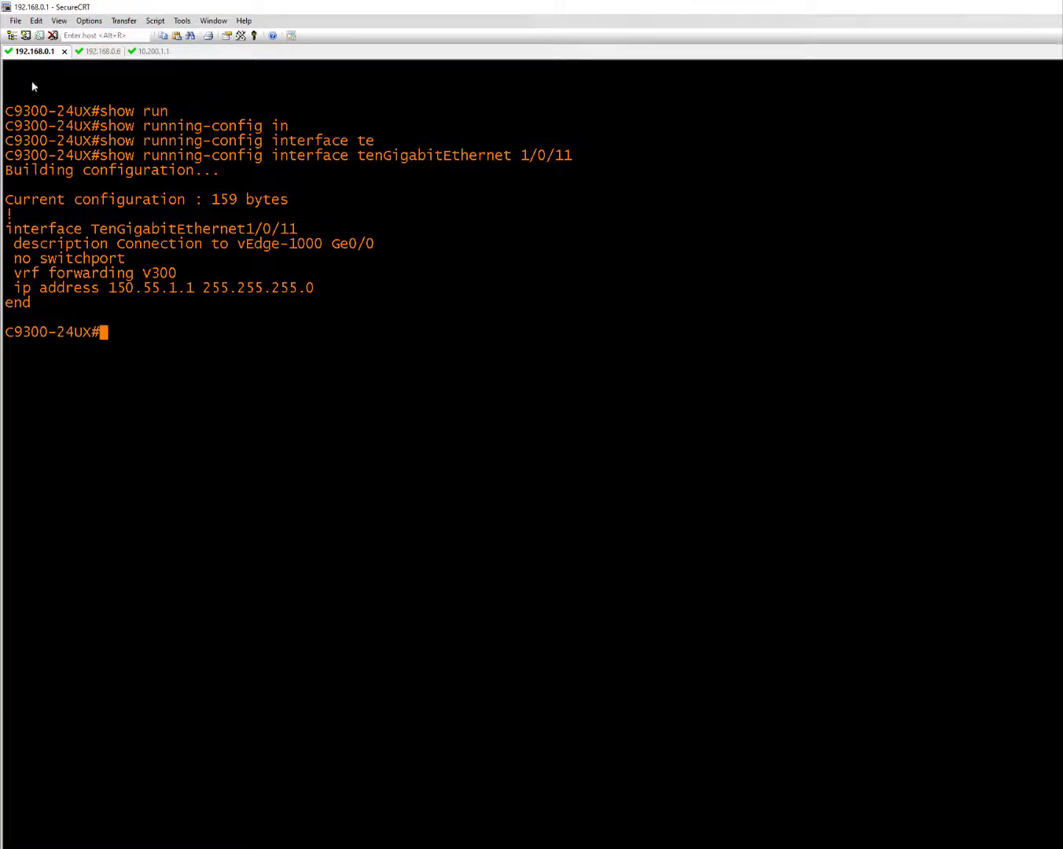
# Run 'cap sdwan real-time' on the 10.200.1.1 firewall, then go back to the switch session
pyautogui.click(153, 53)
pyautogui.write('cap aka')
pyautogui.press('BackSpace')
pyautogui.press('BackSpace')
pyautogui.press('BackSpace')
pyautogui.write('sdw')
pyautogui.press('Tab')
pyautogui.write('n')
pyautogui.press('BackSpace')
pyautogui.write('a')
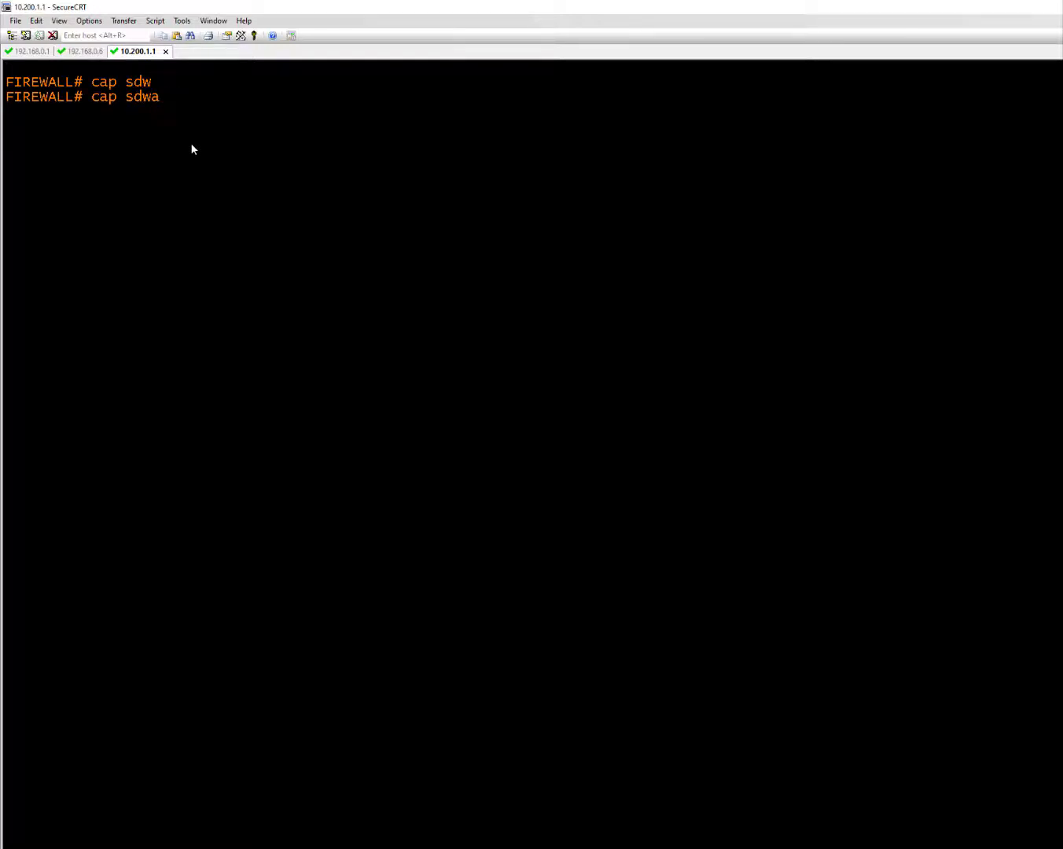
pyautogui.write('n re')
pyautogui.press('Tab')
pyautogui.press('Return')
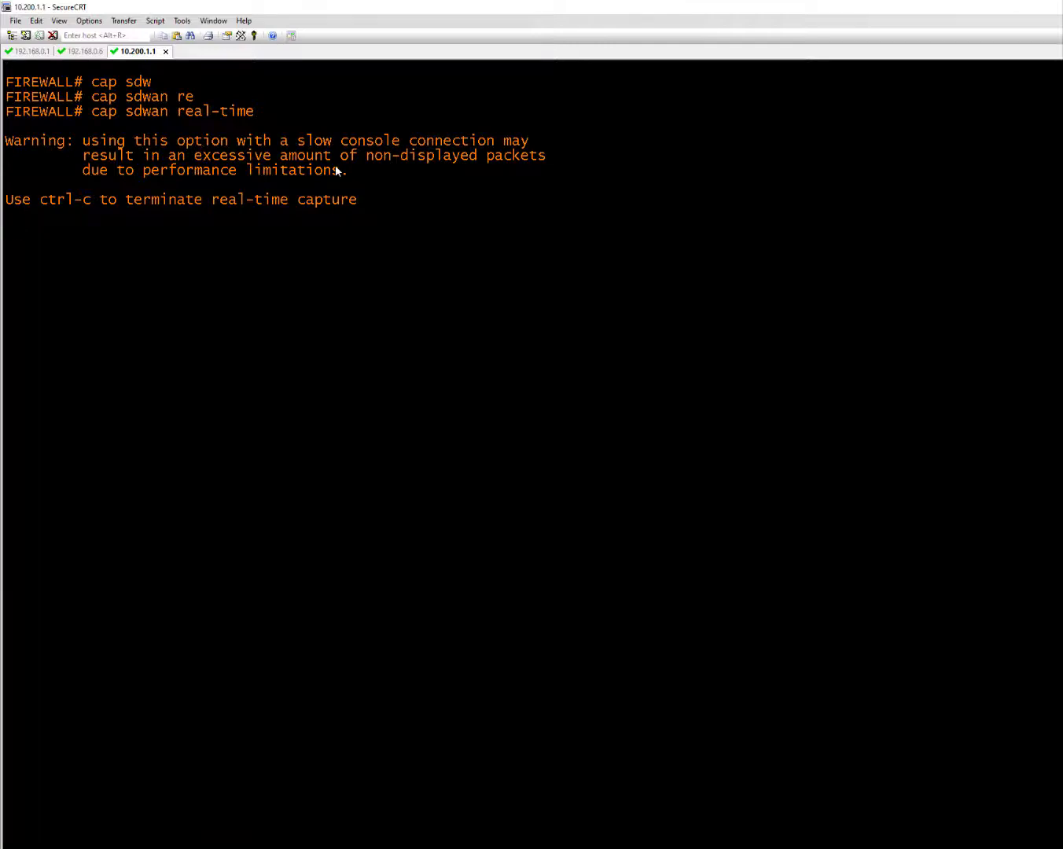
pyautogui.click(92, 52)
pyautogui.click(32, 51)
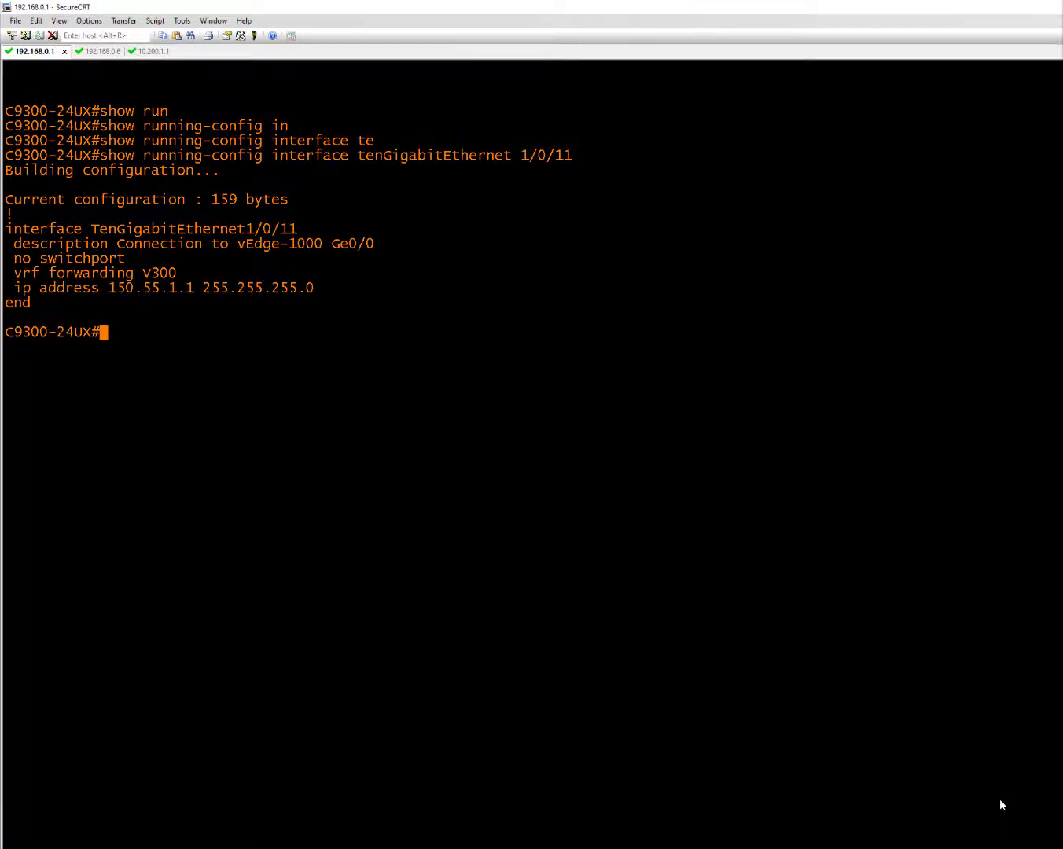
# Enter 'ping vrf V300 150.55.1.2 source 150.55.1.1 repeat 250' on the switch, pasting the source address
pyautogui.write('ping vr')
pyautogui.press('Tab')
pyautogui.write('V300 150.55.1.2 so')
pyautogui.press('Tab')
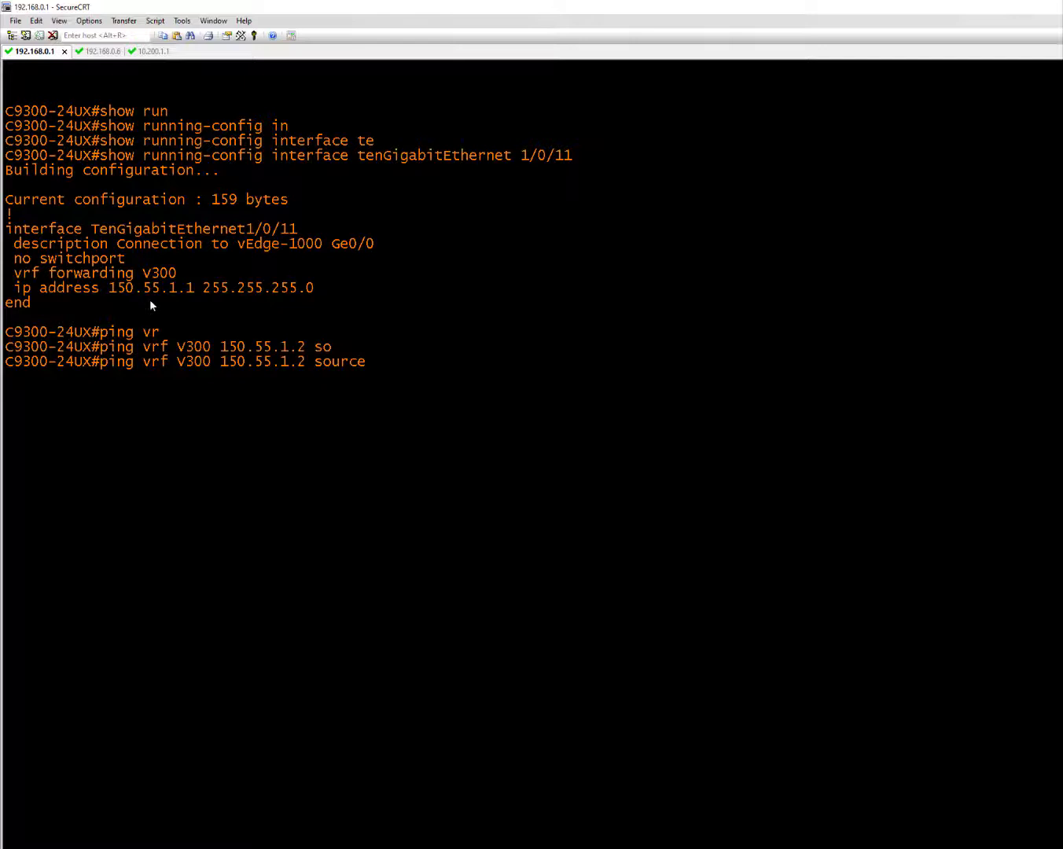
pyautogui.moveTo(114, 287); pyautogui.dragTo(181, 294)
pyautogui.rightClick(333, 340)
pyautogui.write('1 rep')
pyautogui.press('Tab')
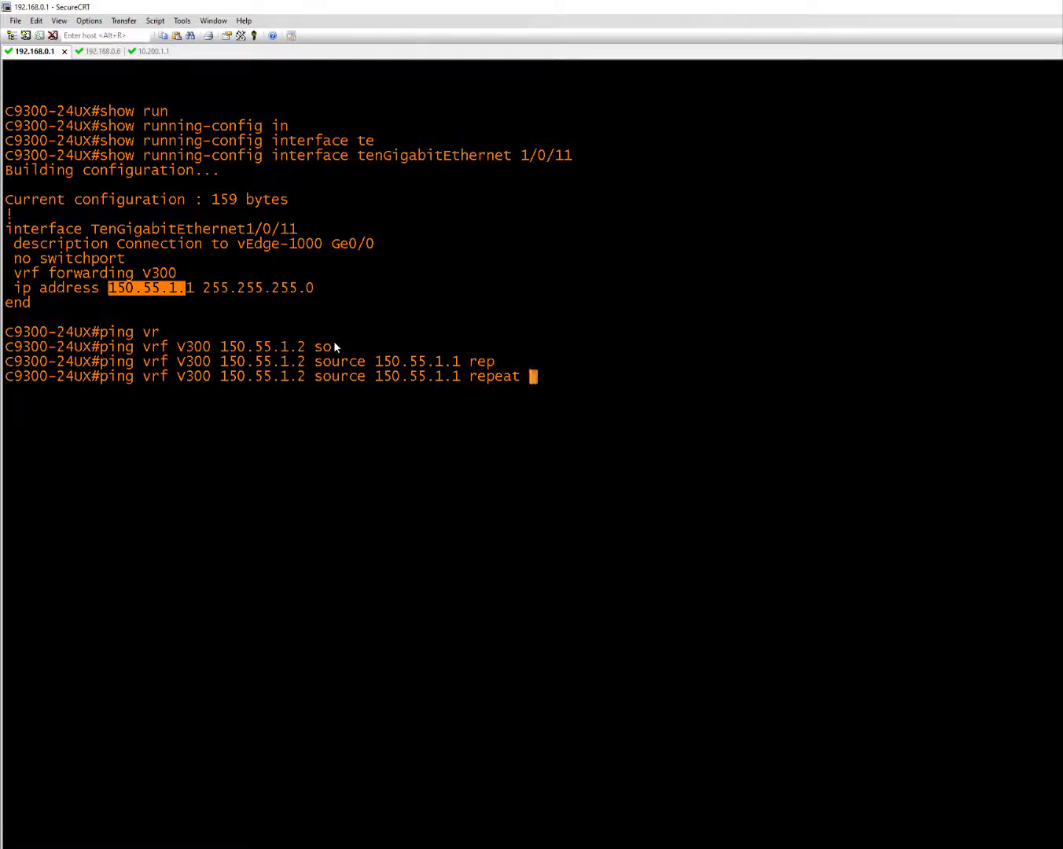
pyautogui.write('250')
# On the 192.168.0.6 vEdge, run 'request execute tail -f /var/log/vsyslog' to follow the log
pyautogui.click(105, 51)
pyautogui.press('Return')
pyautogui.press('Return')
pyautogui.press('Return')
pyautogui.press('Return')
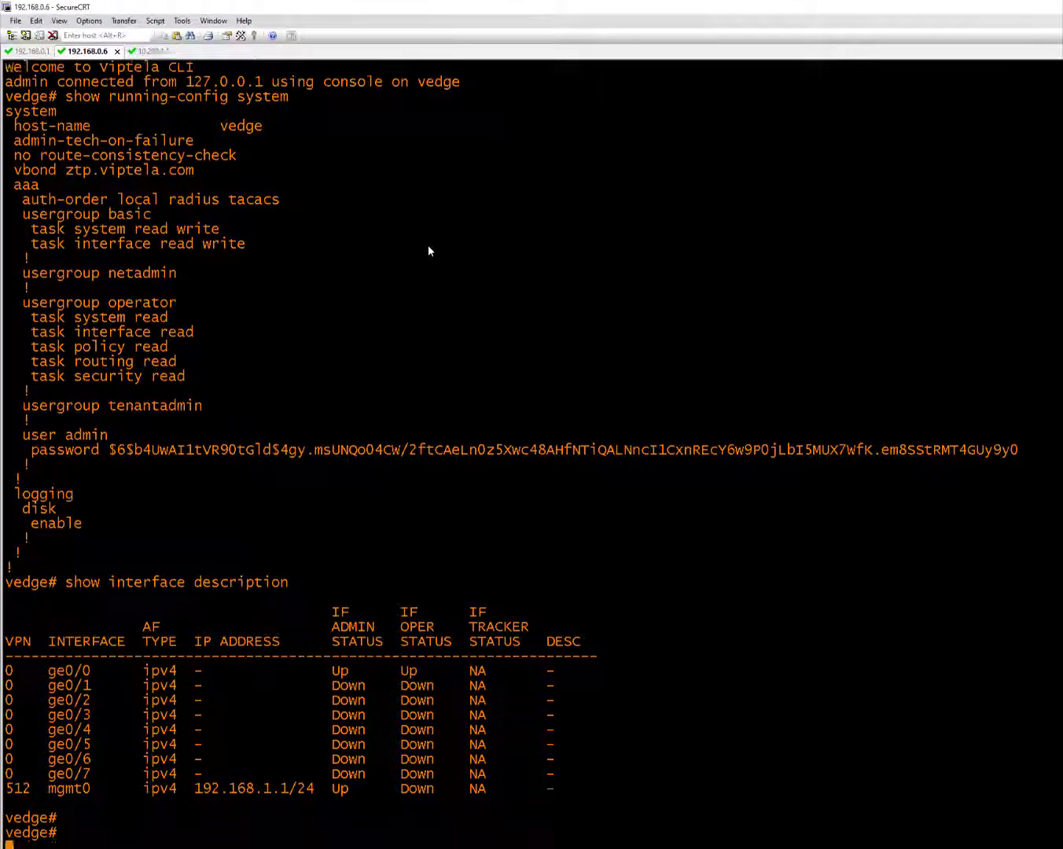
pyautogui.write('r')
pyautogui.press('BackSpace')
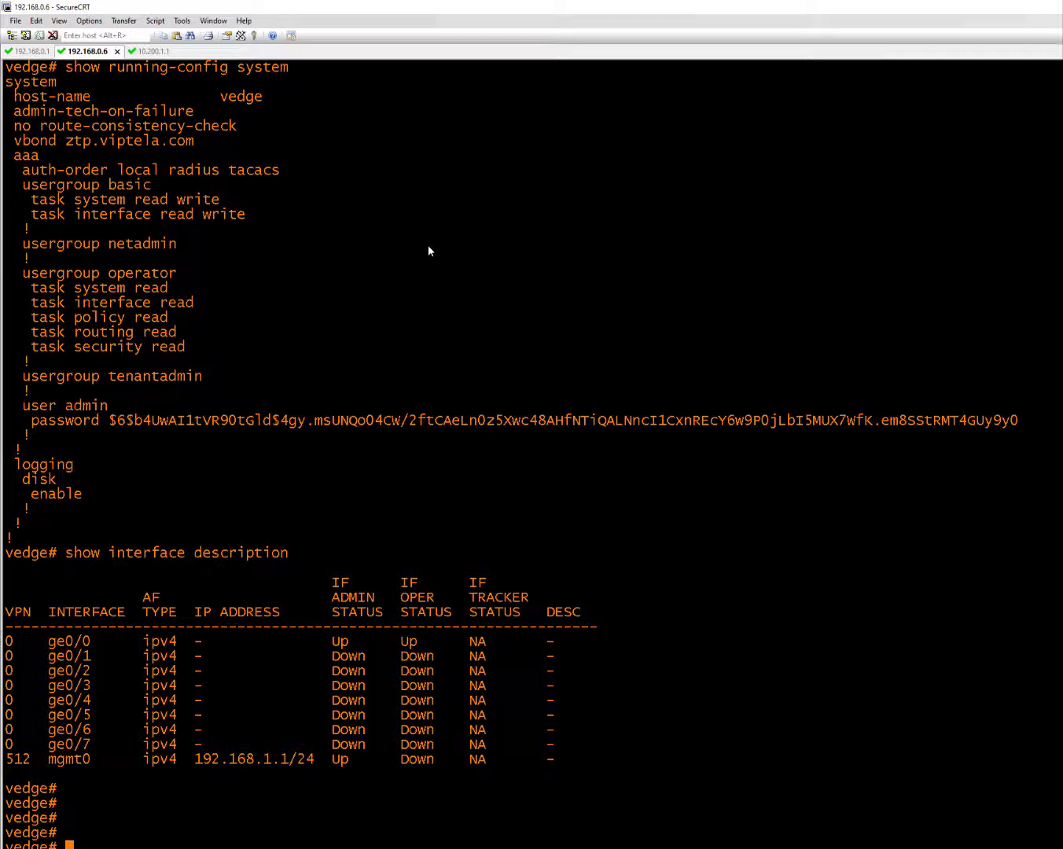
pyautogui.write('request execute tail -f /var/log/')
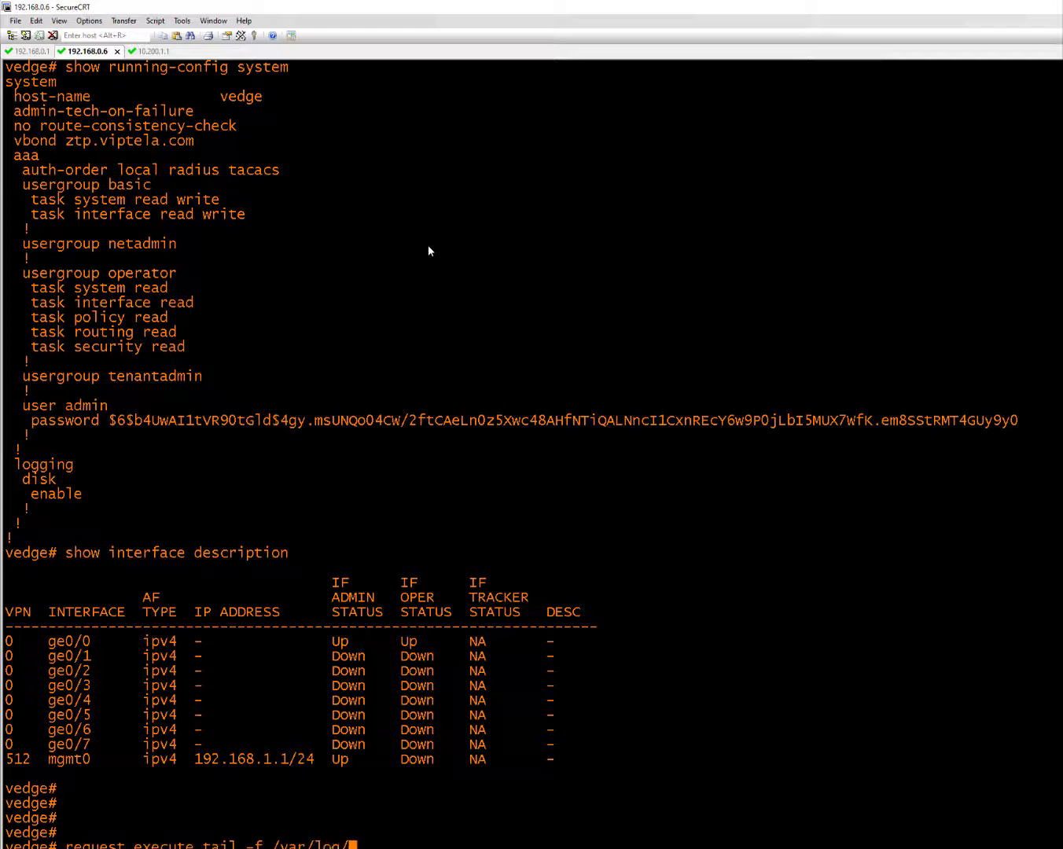
pyautogui.write('vsyslog')
pyautogui.press('Return')
pyautogui.press('Return')
pyautogui.press('Return')
pyautogui.press('Return')
pyautogui.press('Return')
pyautogui.press('Return')
pyautogui.press('Return')
pyautogui.press('Return')
pyautogui.press('Return')
pyautogui.press('Return')
pyautogui.press('Return')
pyautogui.press('Return')
pyautogui.press('Return')
pyautogui.press('Return')
pyautogui.press('Return')
pyautogui.press('Return')
pyautogui.press('Return')
pyautogui.press('Return')
pyautogui.press('Return')
pyautogui.press('Return')
pyautogui.press('Return')
pyautogui.press('Return')
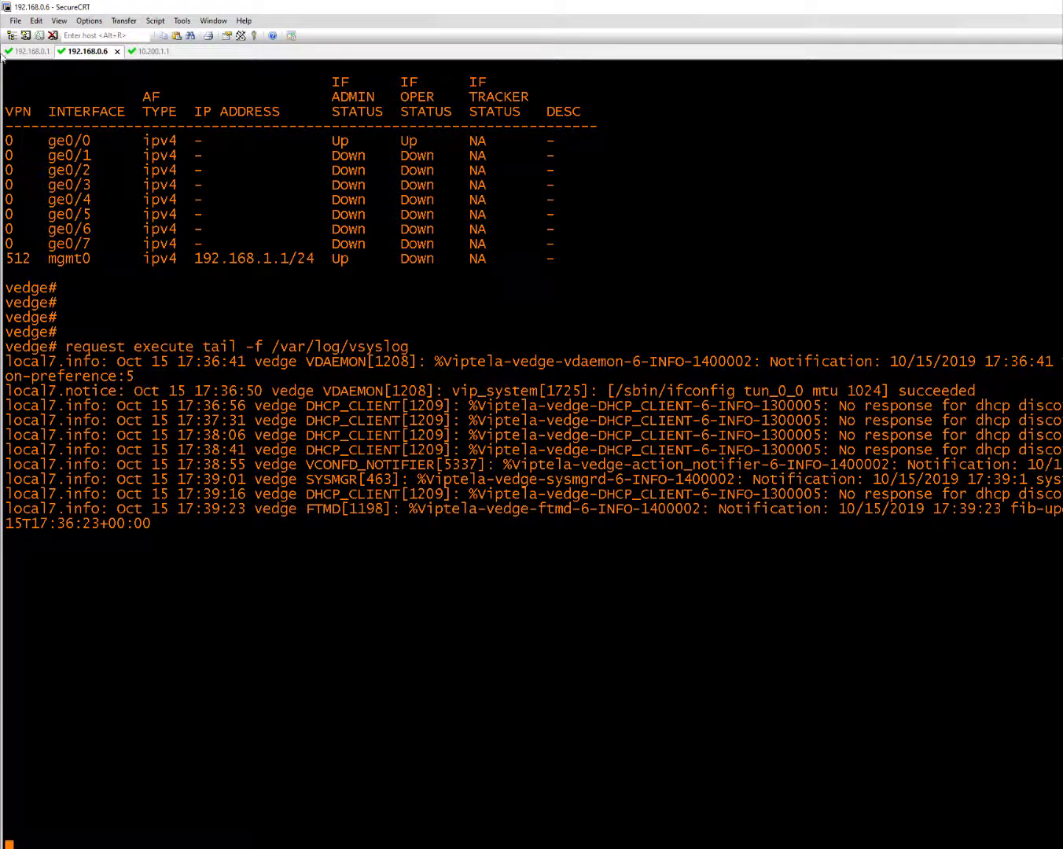
# Send the prepared 250-count VRF V300 ping to 150.55.1.2 from the switch session
pyautogui.click(30, 52)
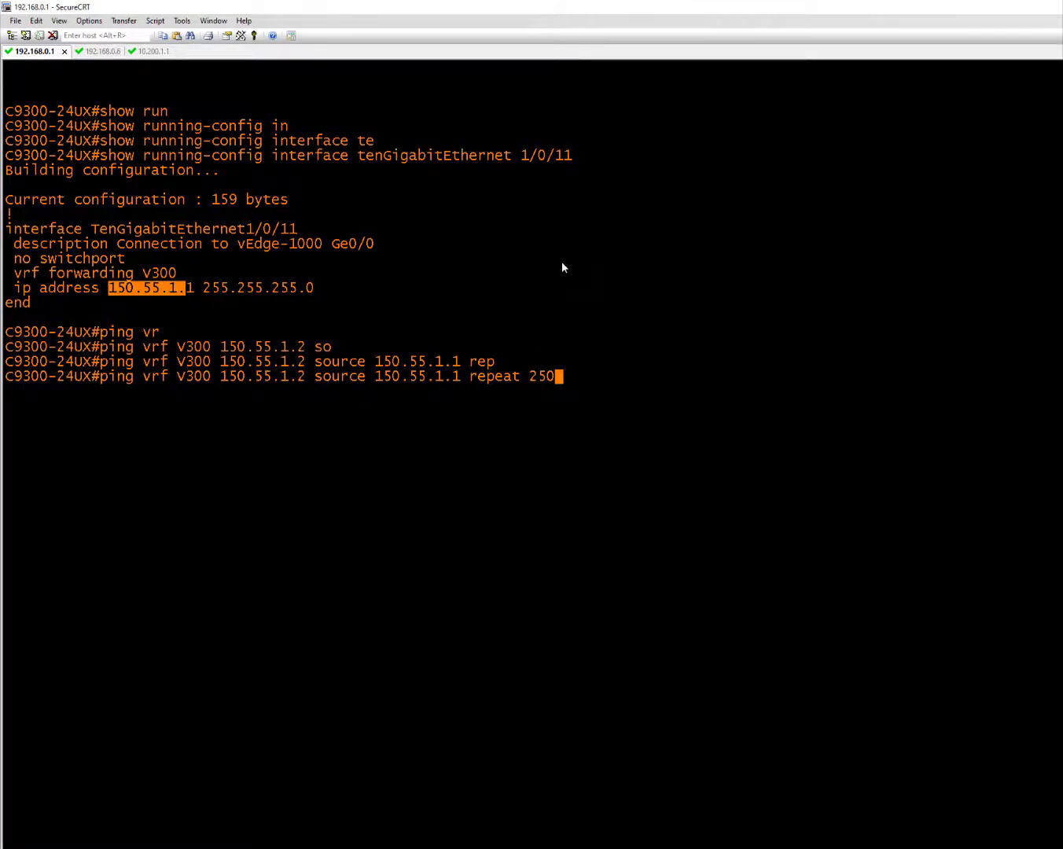
pyautogui.press('Return')
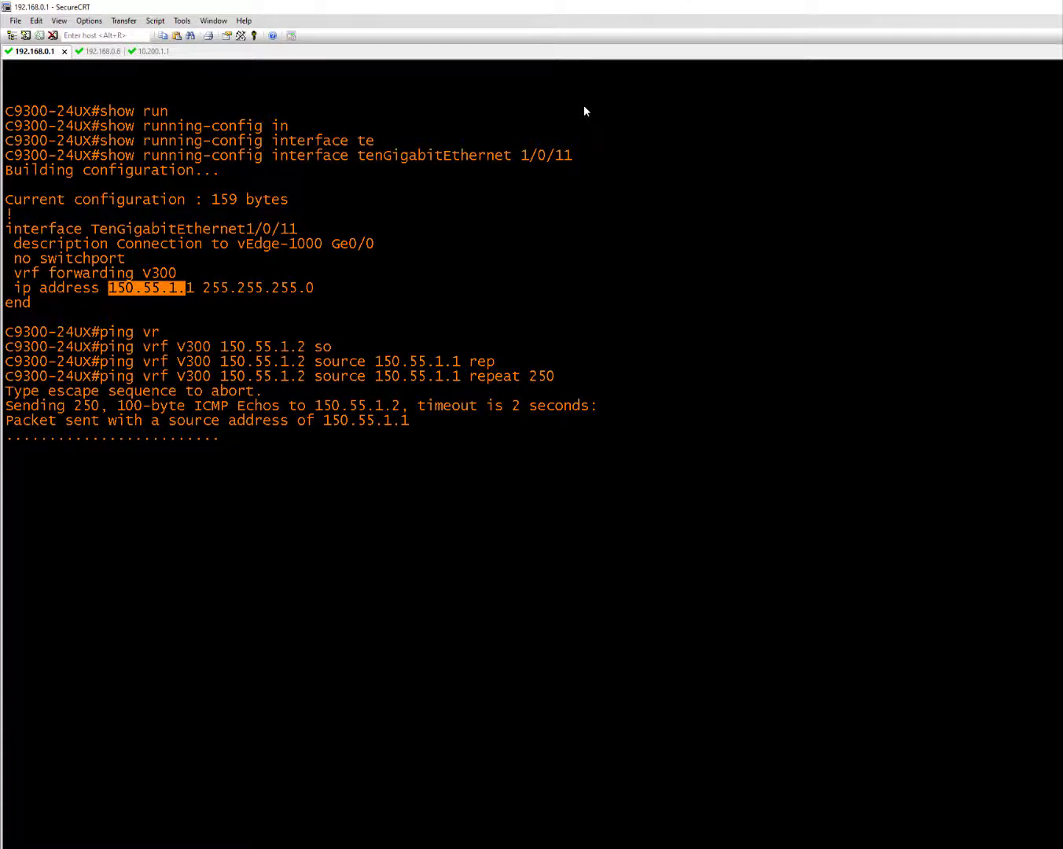
# Switch between the switch and vEdge tabs, ending on the vEdge log's 17:41:59 DHCP releases
pyautogui.click(94, 52)
pyautogui.click(25, 52)
pyautogui.click(93, 53)
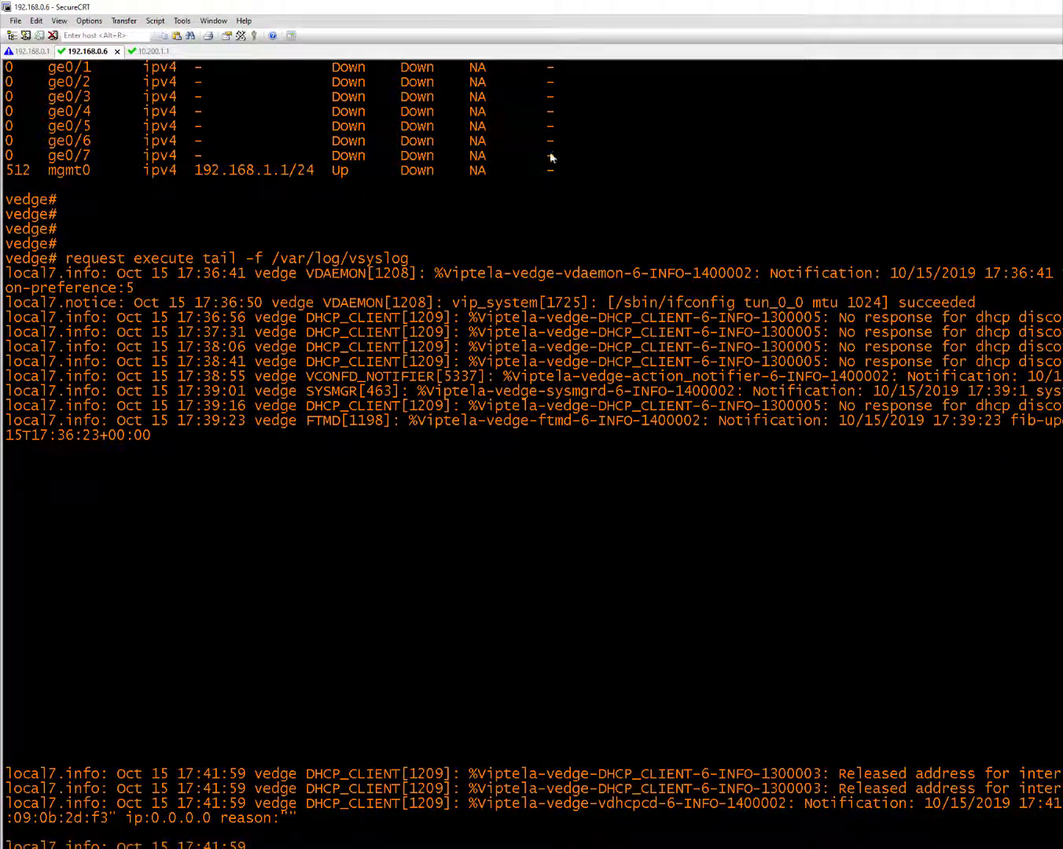
# Alternate between the vEdge log and switch until the ping ends at 80 percent (201/250)
pyautogui.click(31, 52)
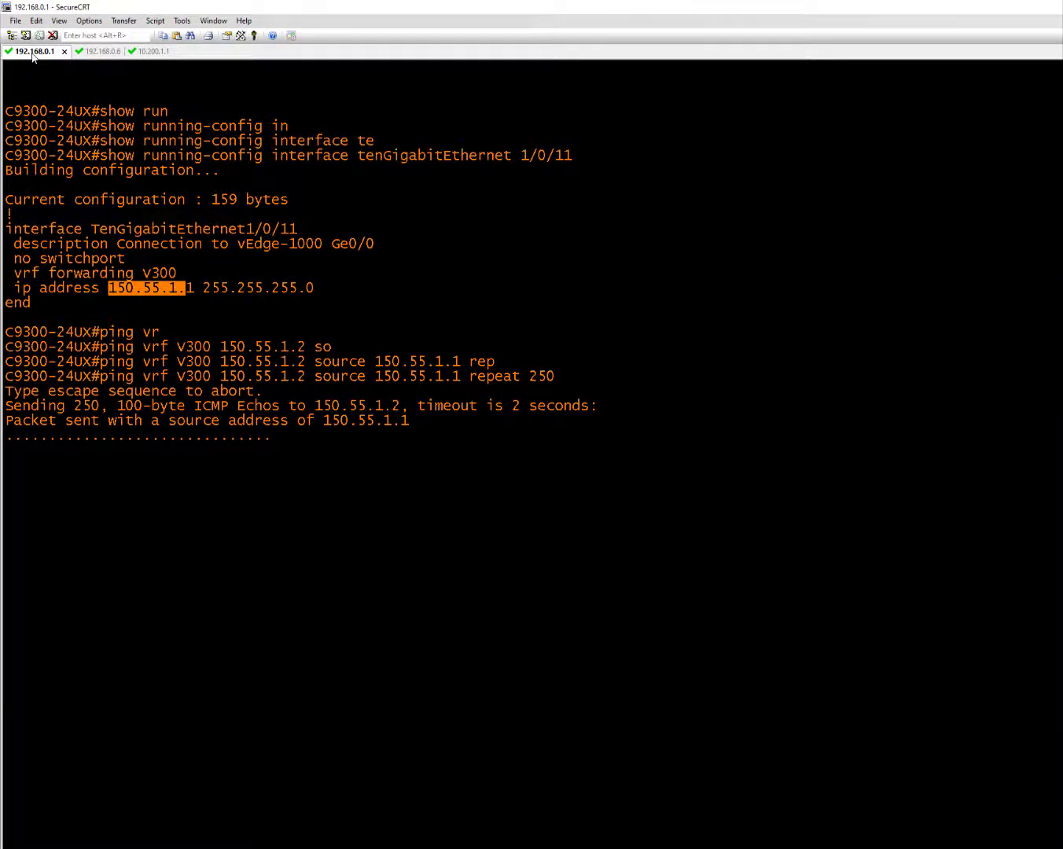
pyautogui.click(94, 52)
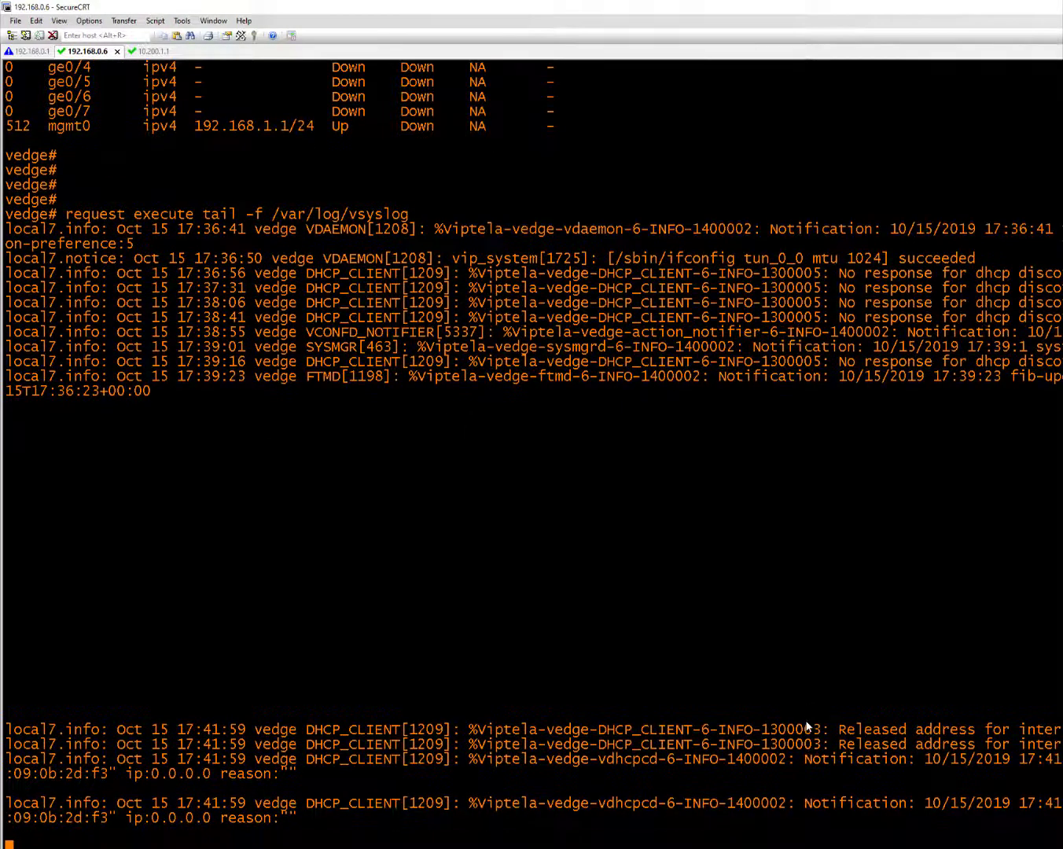
pyautogui.press('Return')
pyautogui.press('Return')
pyautogui.press('Return')
pyautogui.press('Return')
pyautogui.press('Return')
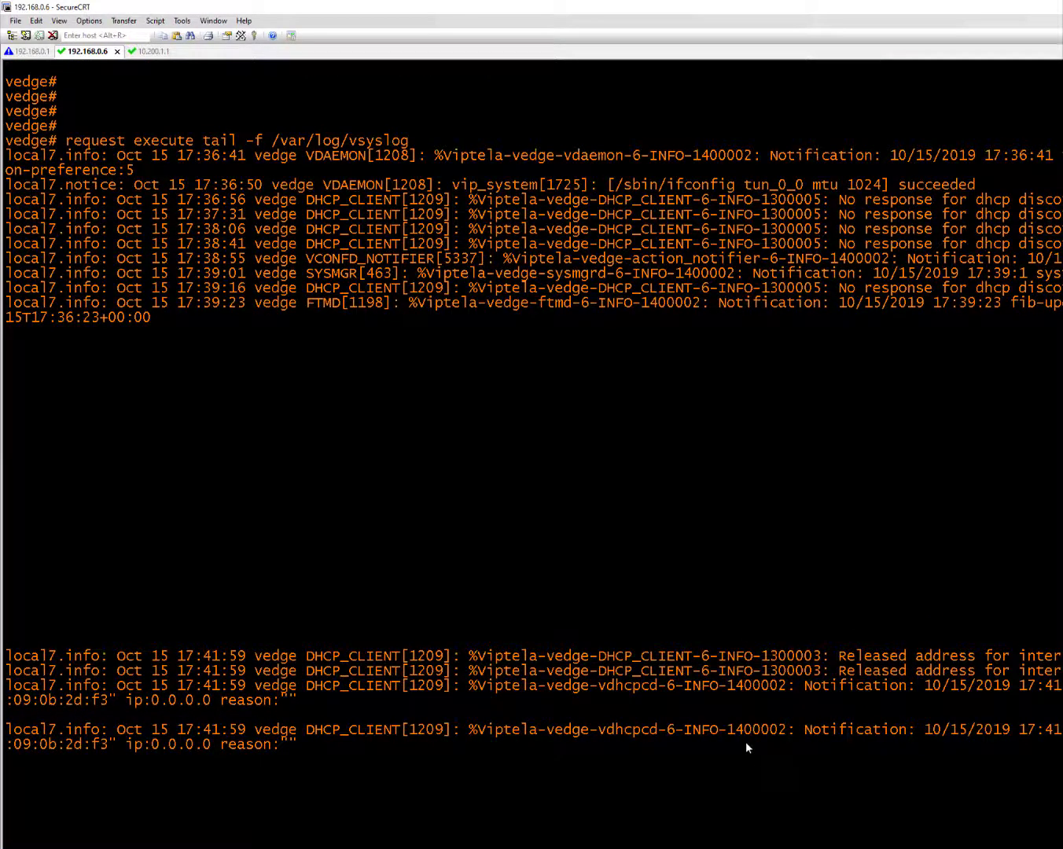
pyautogui.click(34, 54)
pyautogui.click(97, 53)
pyautogui.click(17, 52)
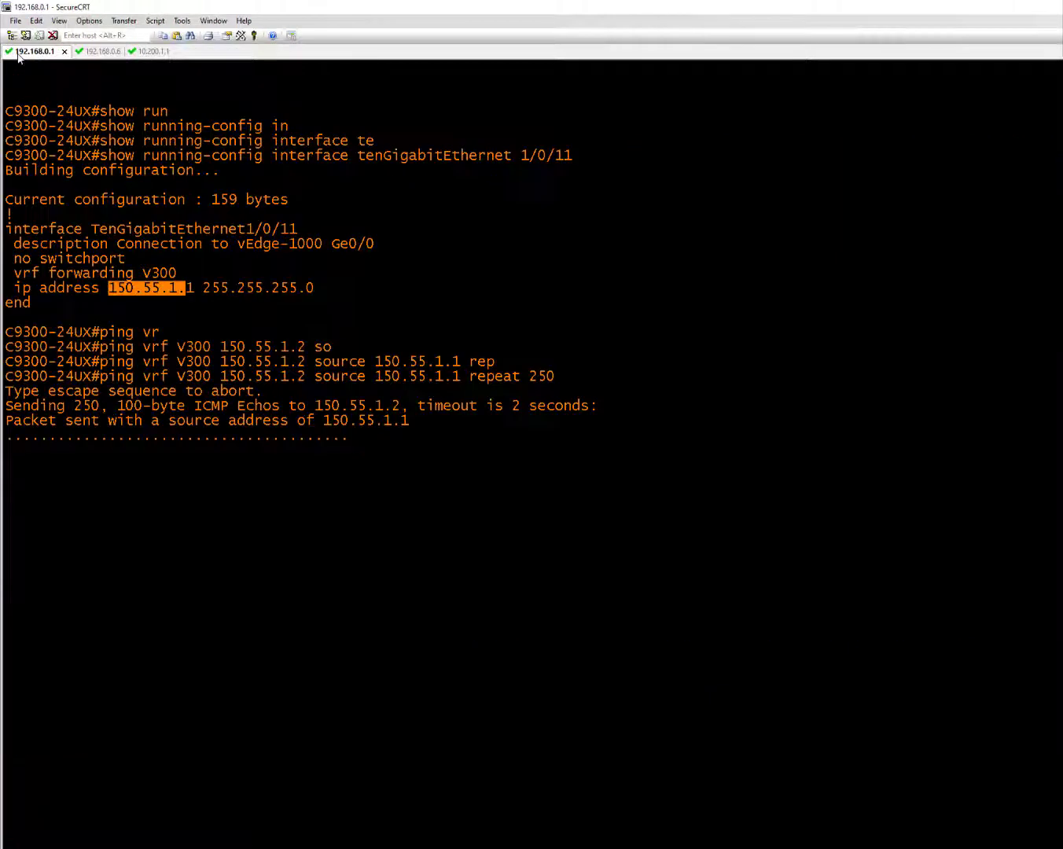
pyautogui.click(89, 52)
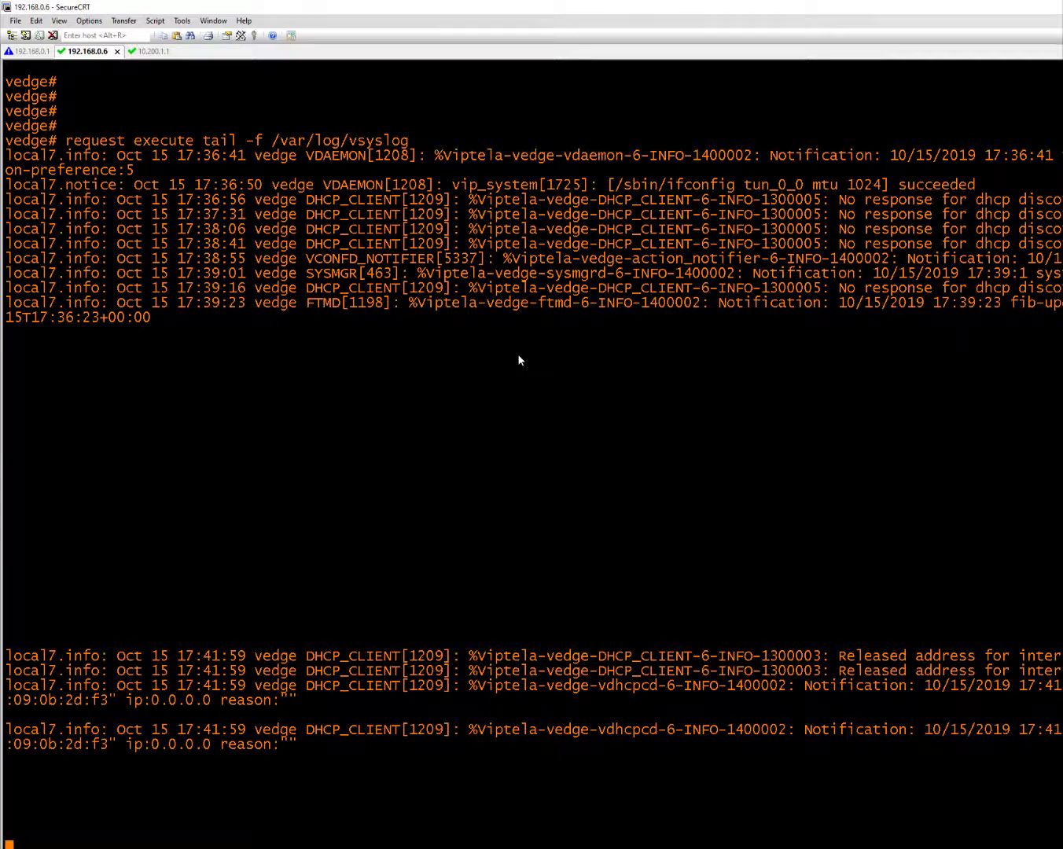
pyautogui.click(22, 52)
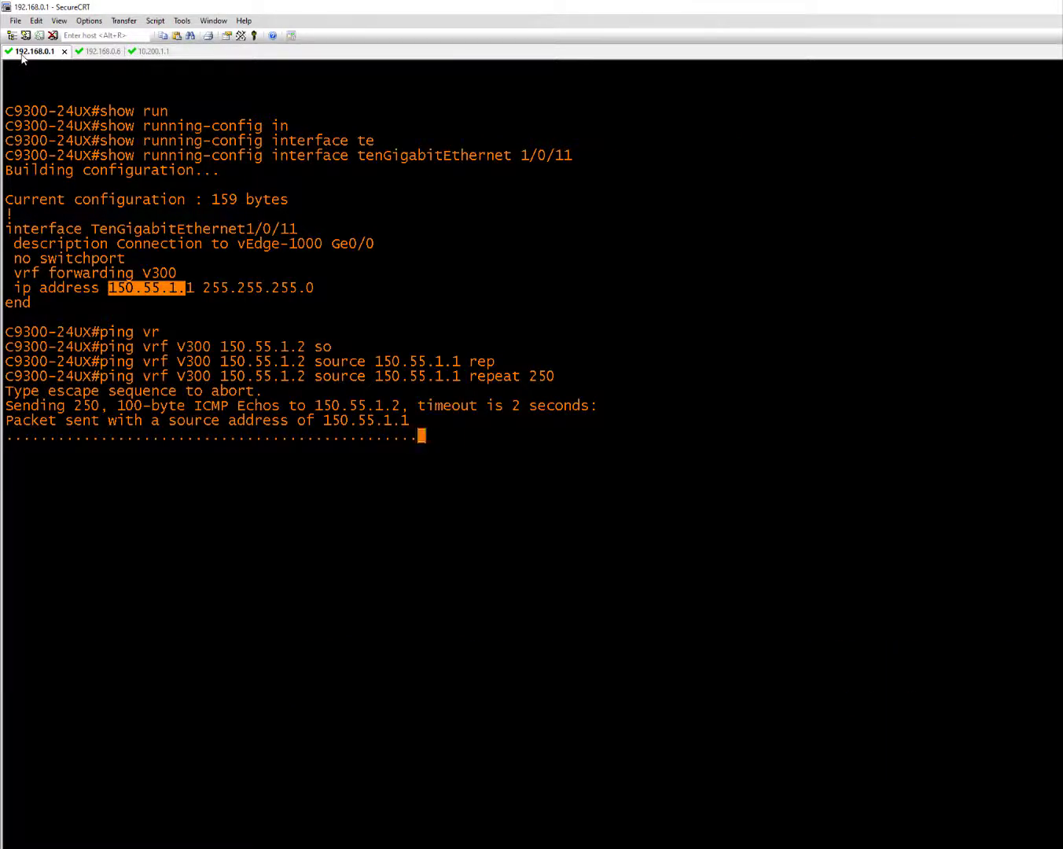
# Return to the vEdge log and space it out to see DHCP renewing 150.55.1.2
pyautogui.click(110, 53)
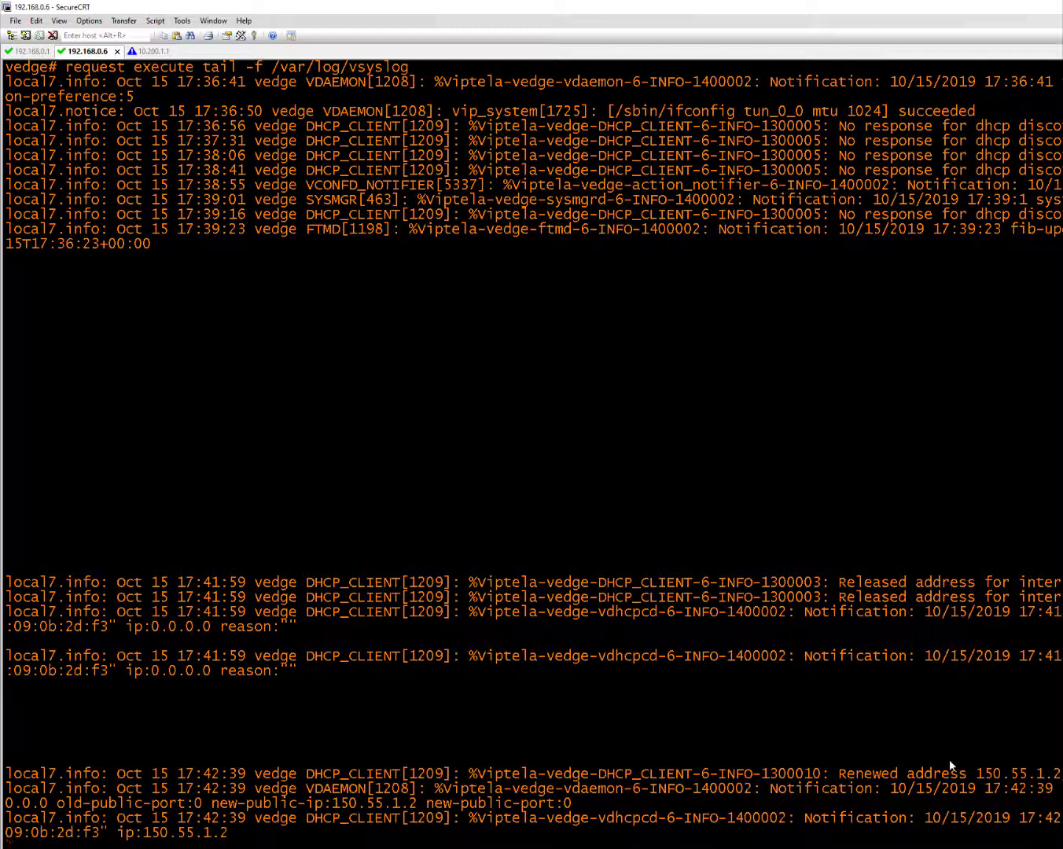
pyautogui.press('Return')
pyautogui.press('Return')
pyautogui.press('Return')
pyautogui.press('Return')
pyautogui.press('Return')
pyautogui.press('Return')
pyautogui.press('Return')
pyautogui.press('Return')
pyautogui.press('Return')
pyautogui.press('Return')
pyautogui.press('Return')
pyautogui.press('Return')
pyautogui.press('Return')
pyautogui.press('Return')
pyautogui.press('Return')
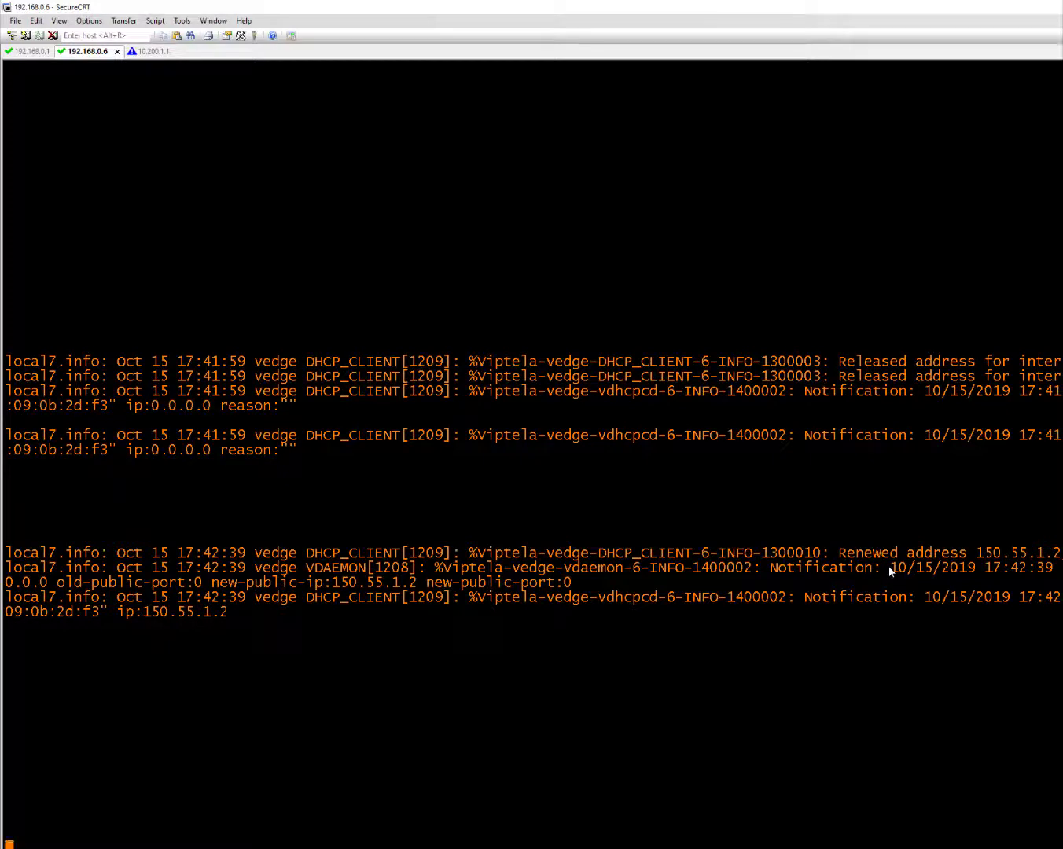
# Stop the vEdge log with Ctrl+C and run 'show interface description'
pyautogui.hotkey('ctrl', 'c')
pyautogui.press('Return')
pyautogui.press('Return')
pyautogui.press('Return')
pyautogui.press('Return')
pyautogui.press('Return')
pyautogui.press('Return')
pyautogui.press('Return')
pyautogui.press('Return')
pyautogui.press('Return')
pyautogui.press('Return')
pyautogui.press('Return')
pyautogui.press('Return')
pyautogui.press('Return')
pyautogui.press('Return')
pyautogui.press('Return')
pyautogui.press('Return')
pyautogui.press('Return')
pyautogui.press('Return')
pyautogui.press('Return')
pyautogui.press('Return')
pyautogui.press('Return')
pyautogui.press('Return')
pyautogui.press('Return')
pyautogui.press('Return')
pyautogui.write('show interface description')
pyautogui.press('Return')
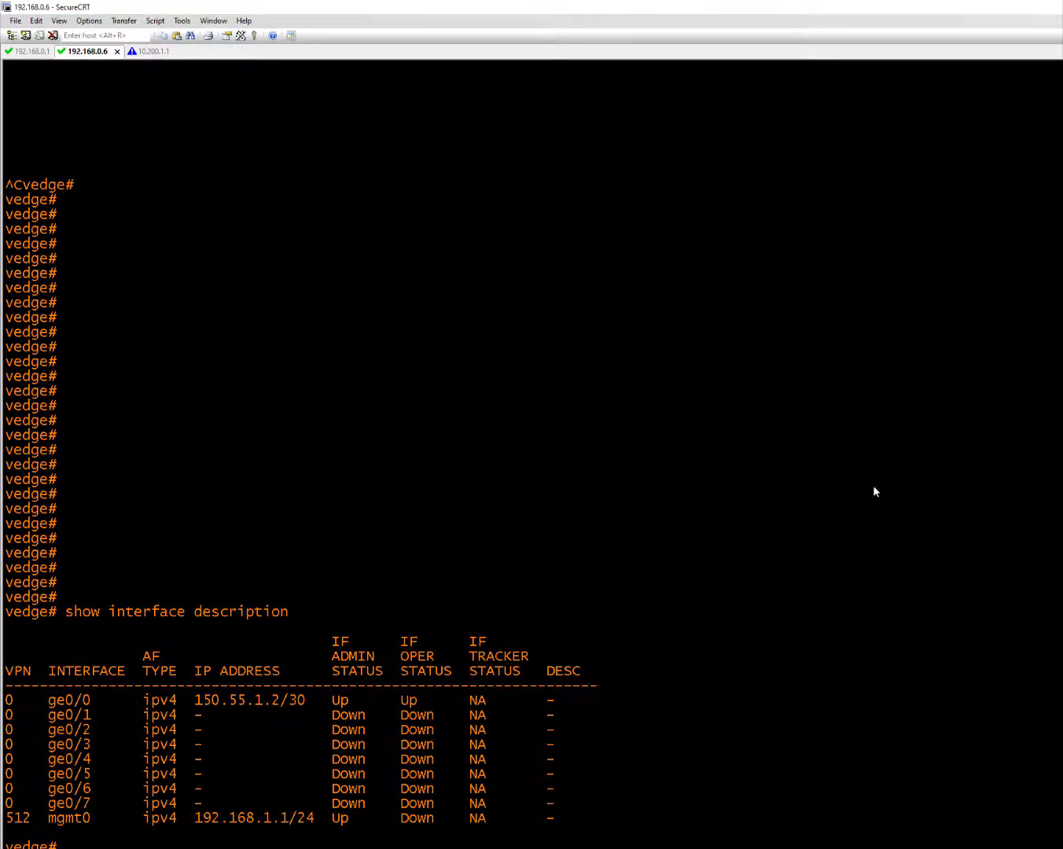
# Highlight ge0/0 and its /30 prefix length in the interface table
pyautogui.moveTo(49, 705); pyautogui.dragTo(91, 704)
pyautogui.moveTo(306, 700)
pyautogui.mouseDown()
pyautogui.moveTo(280, 704)
pyautogui.moveTo(290, 705)
pyautogui.mouseUp()
pyautogui.doubleClick(299, 701)
# On the 10.200.1.1 firewall session, scroll the capture and highlight source 150.55.1.2 in packet 41
pyautogui.click(145, 51)
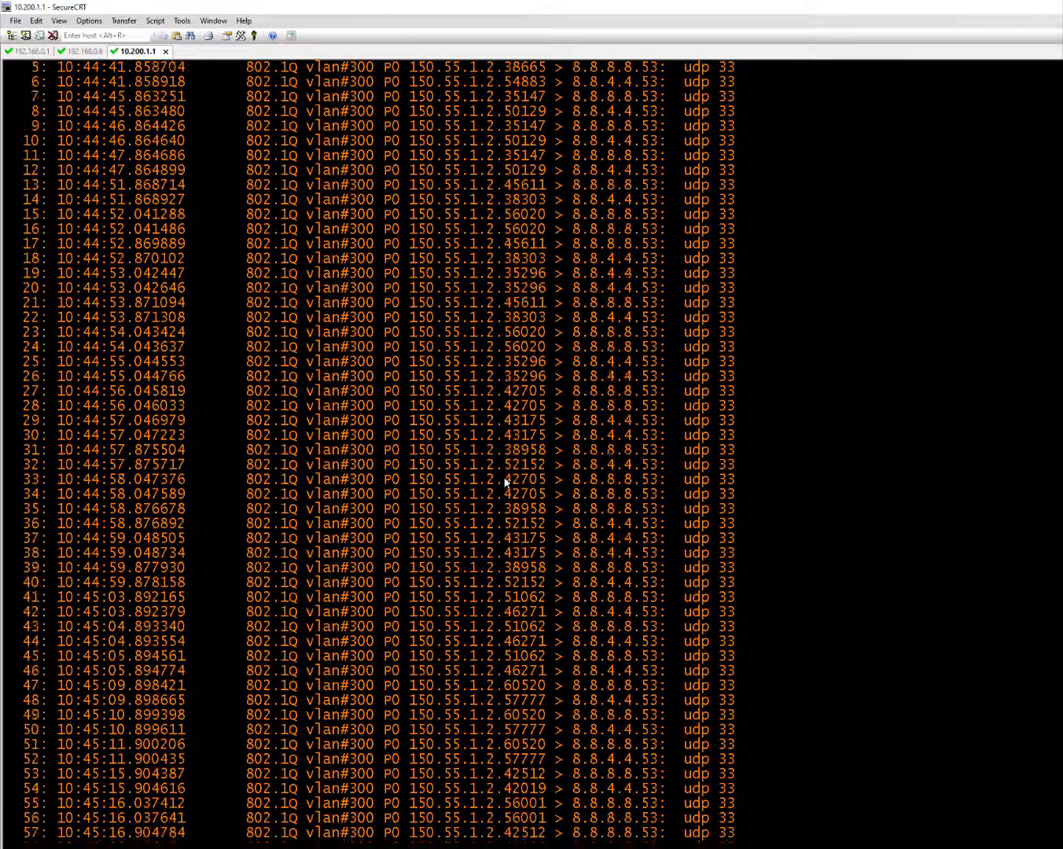
pyautogui.scroll(10, 505, 481)
pyautogui.scroll(-10, 505, 481)
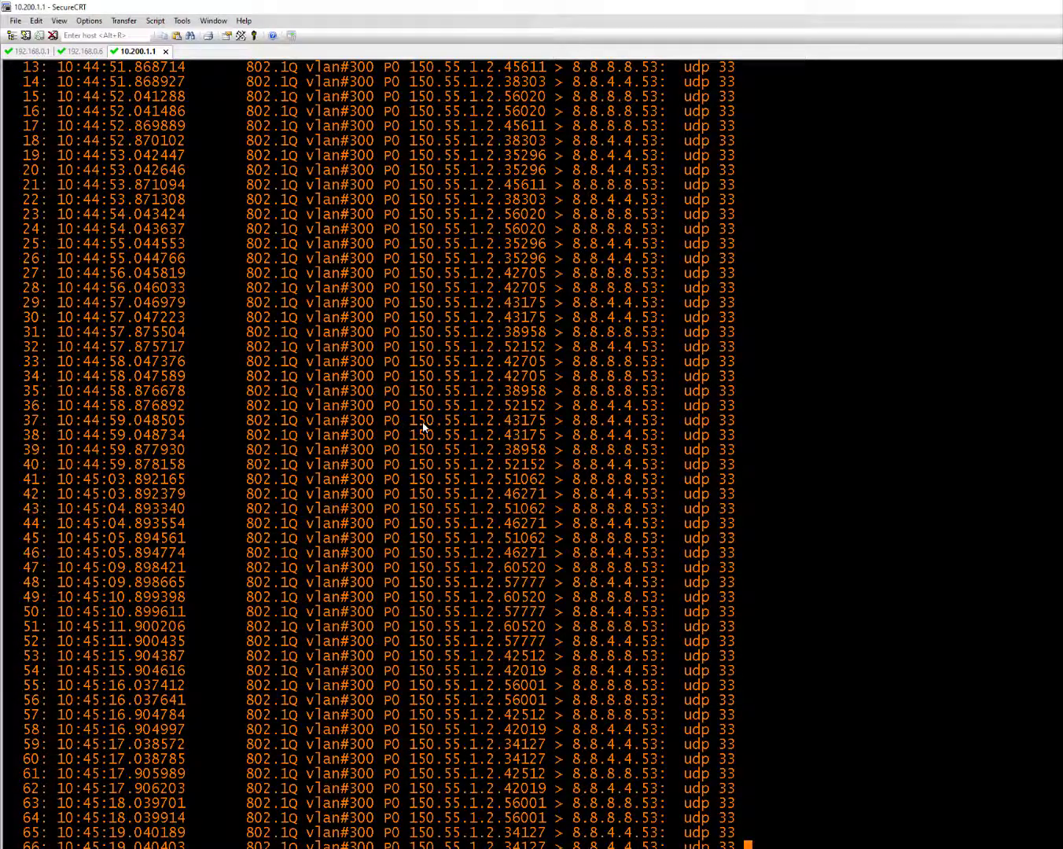
pyautogui.moveTo(410, 421); pyautogui.dragTo(493, 427)
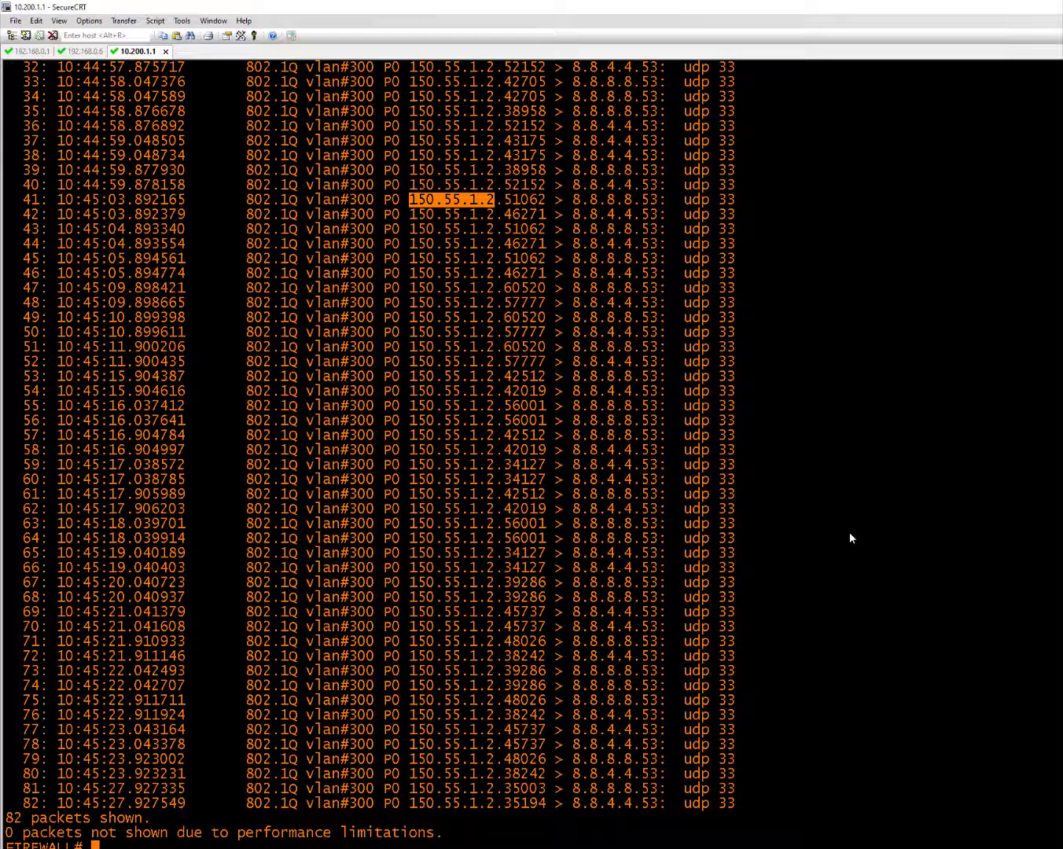
# Begin entering the sdwan capture decode command, fixing mistyped keywords along the way
pyautogui.write('cap')
pyautogui.press('Tab')
pyautogui.write('sdw')
pyautogui.press('Tab')
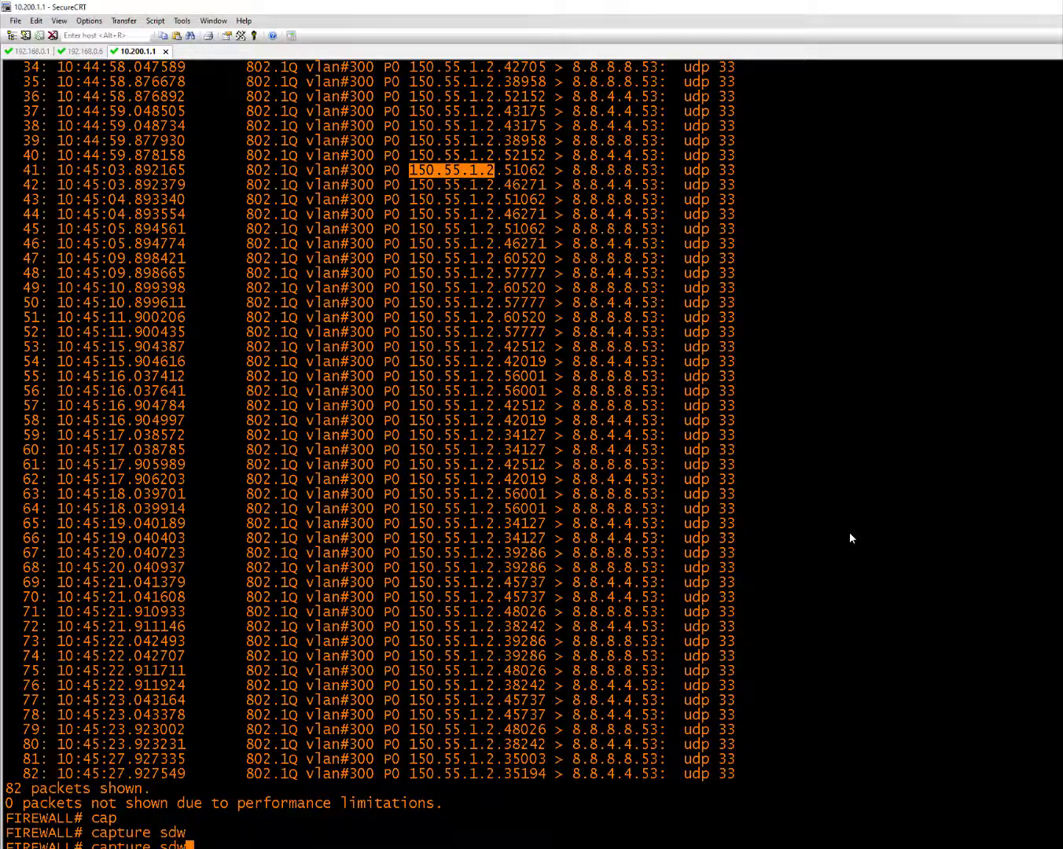
pyautogui.write('an dec')
pyautogui.press('Tab')
pyautogui.write('o')
pyautogui.press('Tab')
pyautogui.press('BackSpace')
pyautogui.press('BackSpace')
pyautogui.press('BackSpace')
pyautogui.press('BackSpace')
pyautogui.press('BackSpace')
pyautogui.press('BackSpace')
pyautogui.press('BackSpace')
pyautogui.press('BackSpace')
pyautogui.press('BackSpace')
pyautogui.press('BackSpace')
pyautogui.press('BackSpace')
pyautogui.press('BackSpace')
pyautogui.press('BackSpace')
pyautogui.press('BackSpace')
pyautogui.press('BackSpace')
pyautogui.press('BackSpace')
pyautogui.press('BackSpace')
pyautogui.press('BackSpace')
# Run 'show capture sdwan decode dump' and highlight the ztp and viptela.com text in packet 2
pyautogui.write('show cap')
pyautogui.press('Return')
pyautogui.write('sdw')
pyautogui.write('an')
pyautogui.press('Tab')
pyautogui.write('dec')
pyautogui.press('Tab')
pyautogui.write('?')
pyautogui.write('d')
pyautogui.press('Tab')
pyautogui.write('u')
pyautogui.press('Tab')
pyautogui.press('Return')
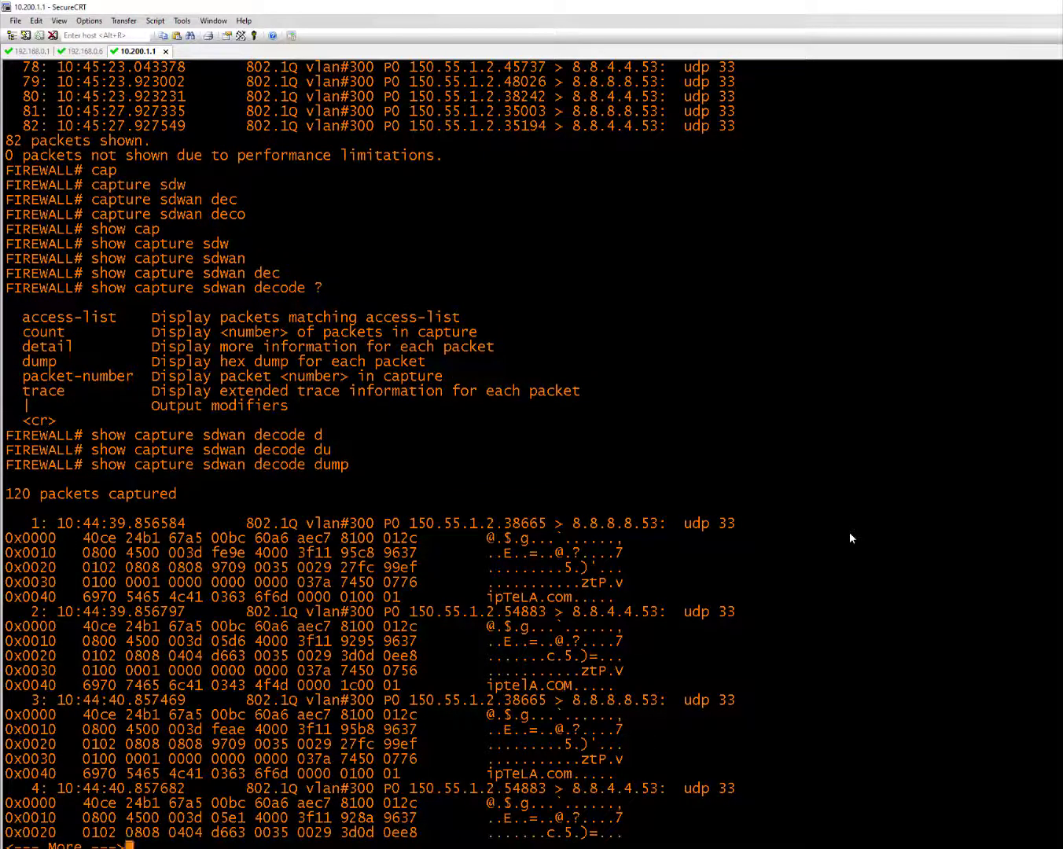
pyautogui.moveTo(572, 670); pyautogui.dragTo(625, 671)
pyautogui.moveTo(486, 685); pyautogui.dragTo(569, 693)
pyautogui.press('q')
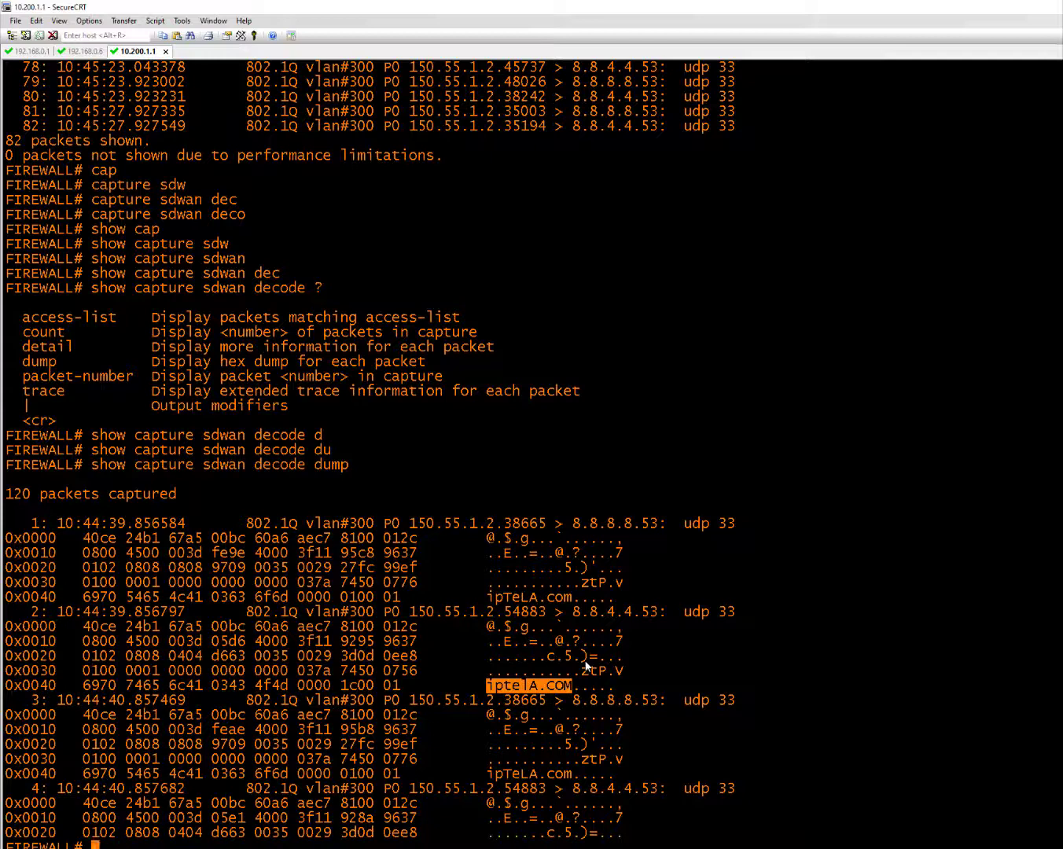
# Switch to the vEdge 192.168.0.6 session and run 'show running-config vpn 0'
pyautogui.click(29, 51)
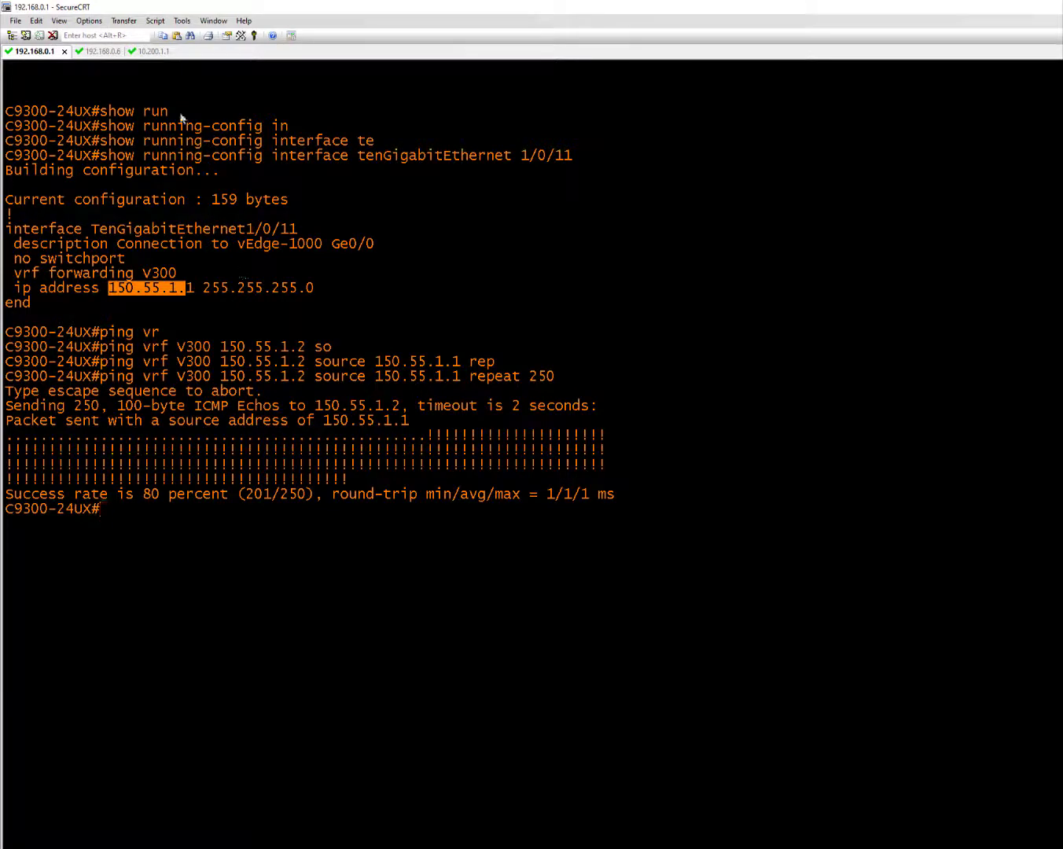
pyautogui.click(154, 52)
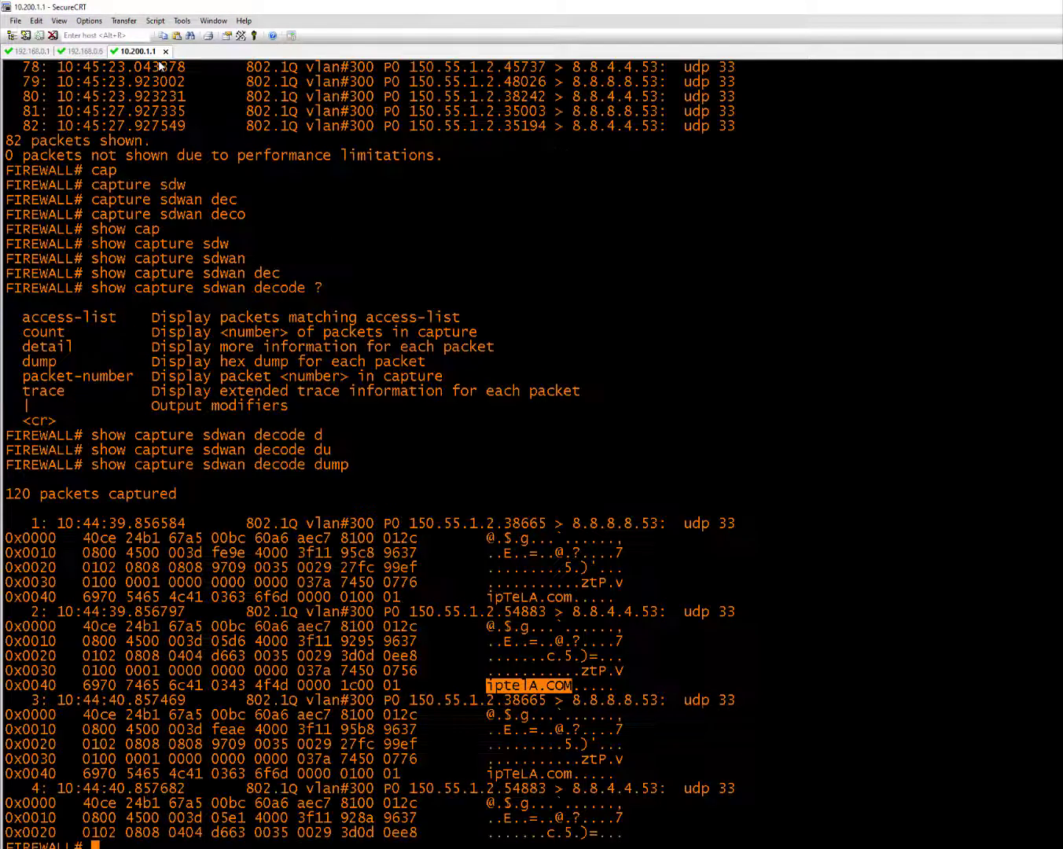
pyautogui.click(85, 51)
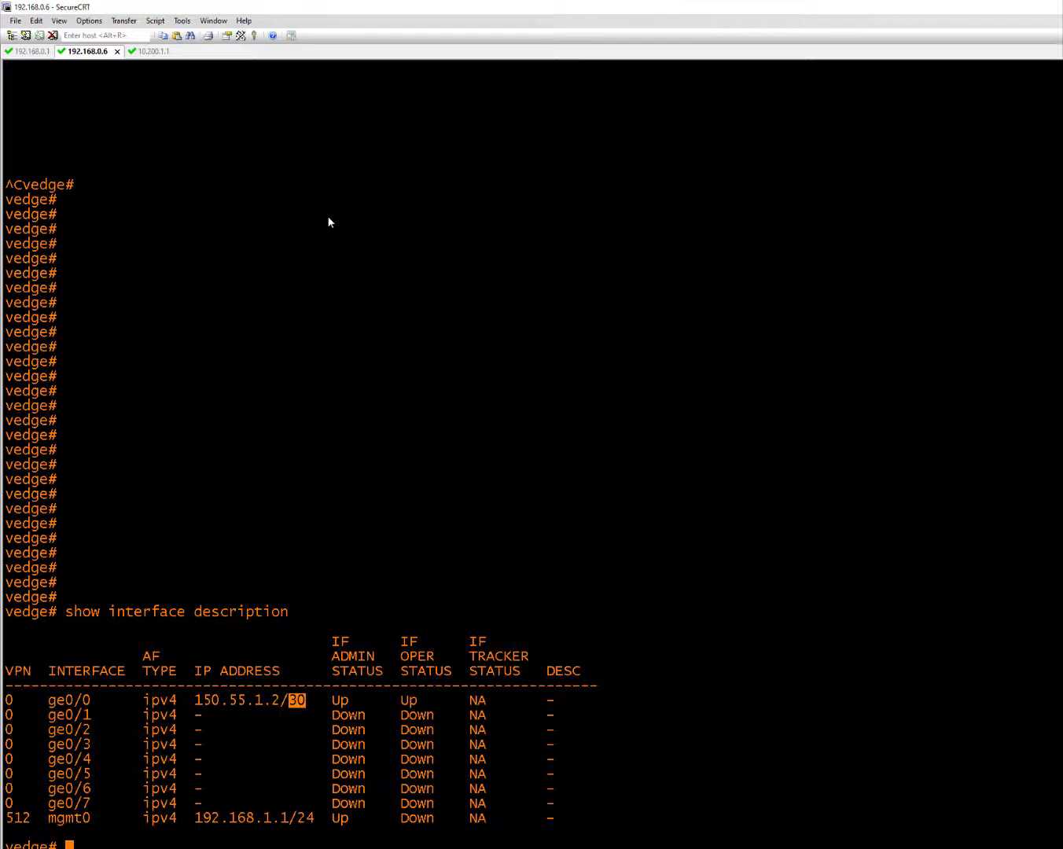
pyautogui.write('show running-config vpn 0')
pyautogui.press('Return')
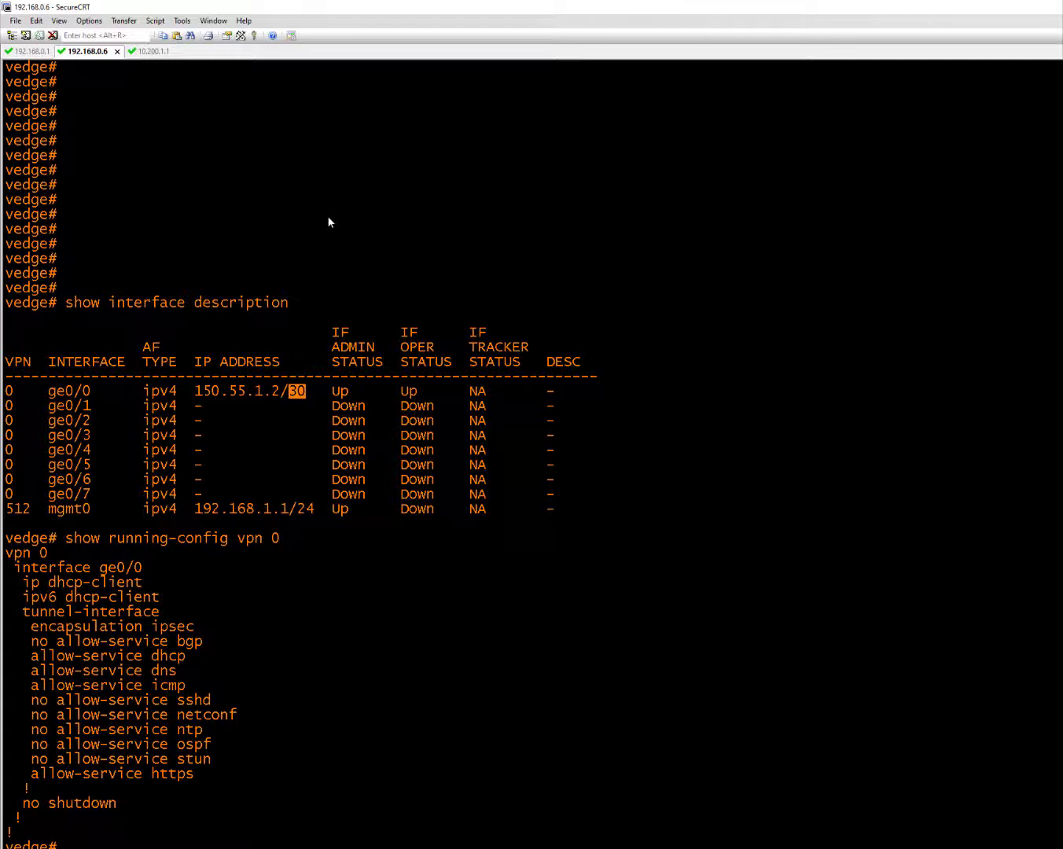
# Run 'show ip routes vpn 0' on the vEdge to list its VPN 0 routing table
pyautogui.write('how ip routes vpn 0')
pyautogui.press('Return')
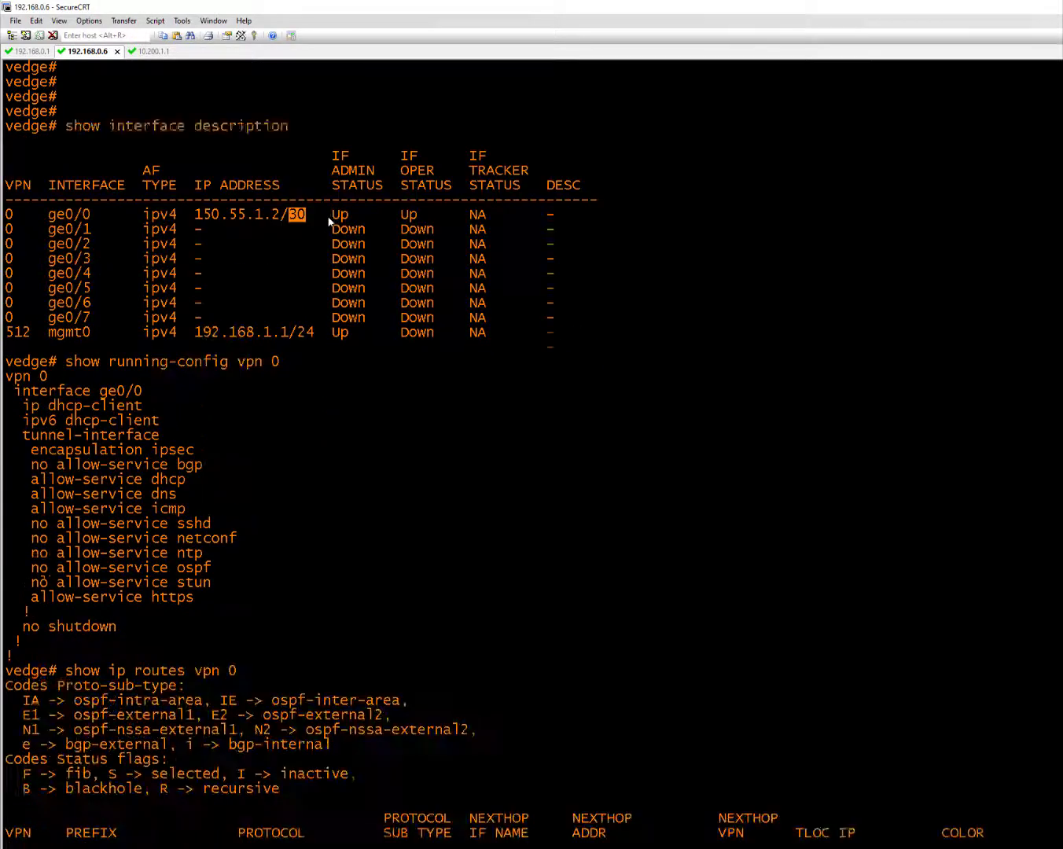